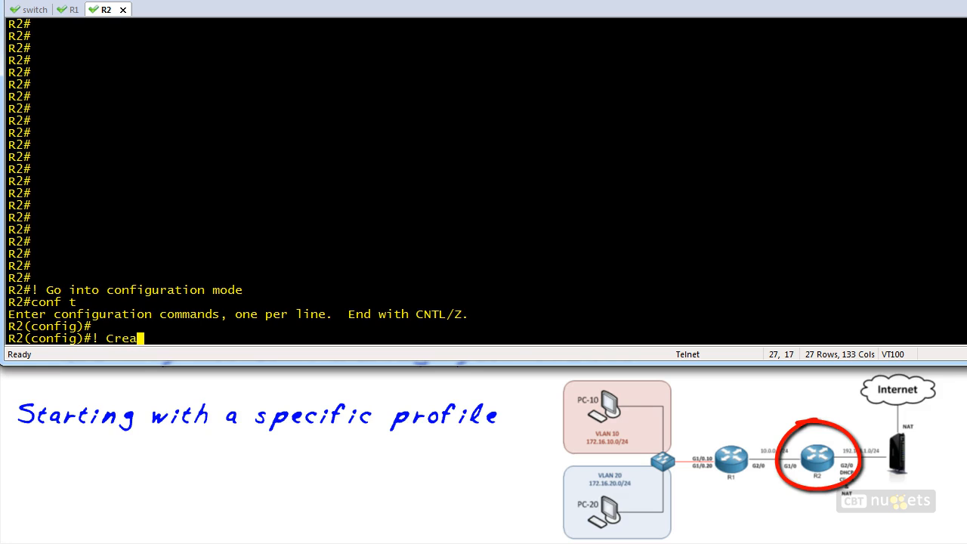
Comment the ACL's purpose for VLAN/subnet 10 and create access list 110 permitting IP from any source to 172.16.10.0 0.0.0.255.
{"action": "type", "text": "ACL mat"}
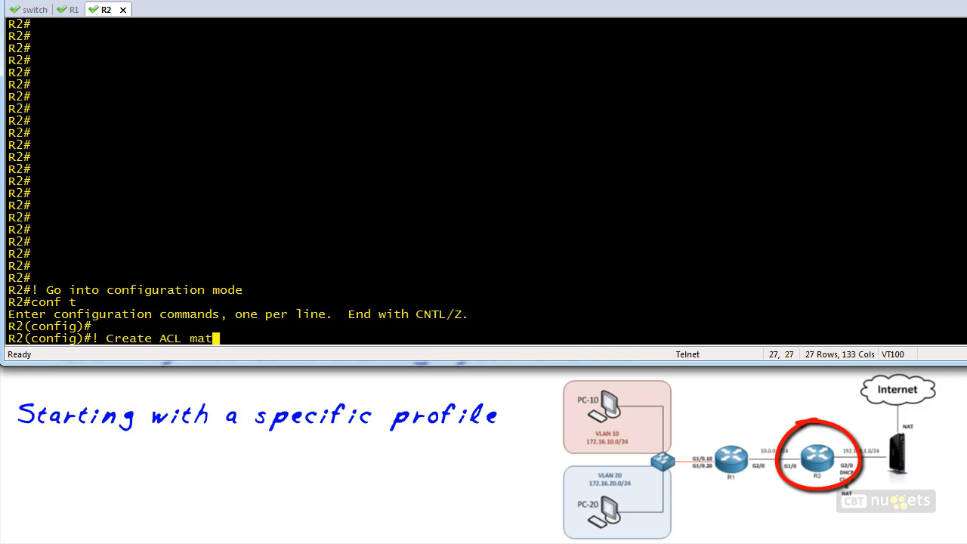
{"action": "type", "text": "ching all traffic to VLAN/subnet 10"}
{"action": "key", "text": "Return"}
{"action": "type", "text": "acc"}
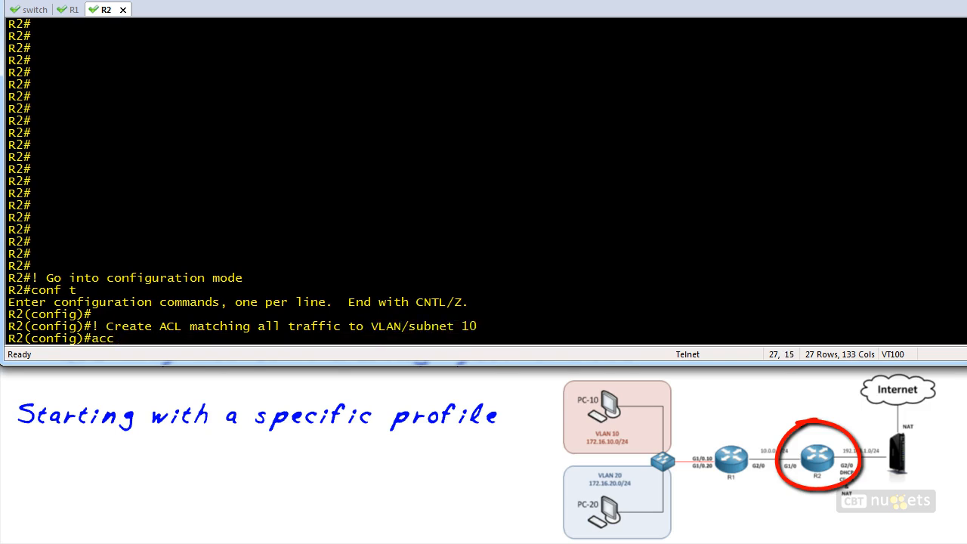
{"action": "type", "text": "ess-list 110 permit "}
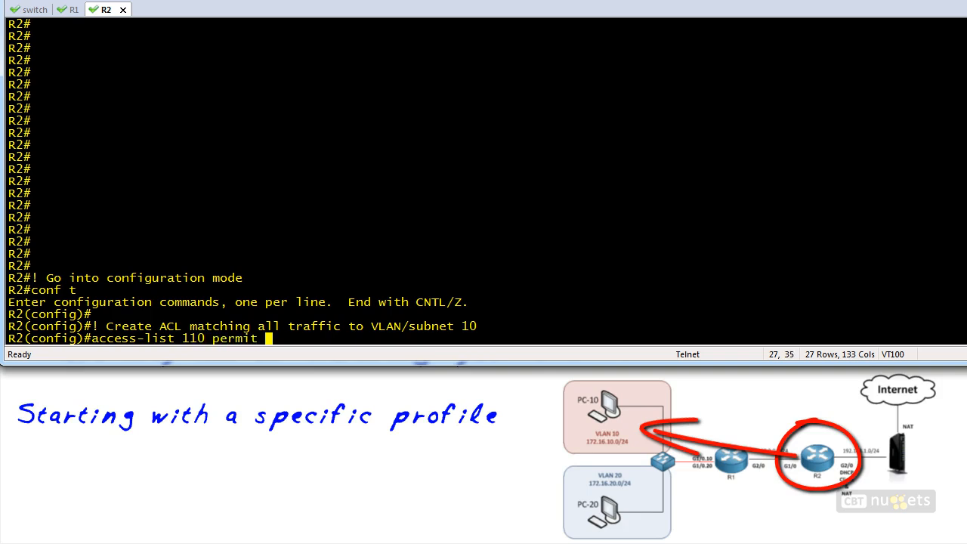
{"action": "type", "text": "ip any 172"}
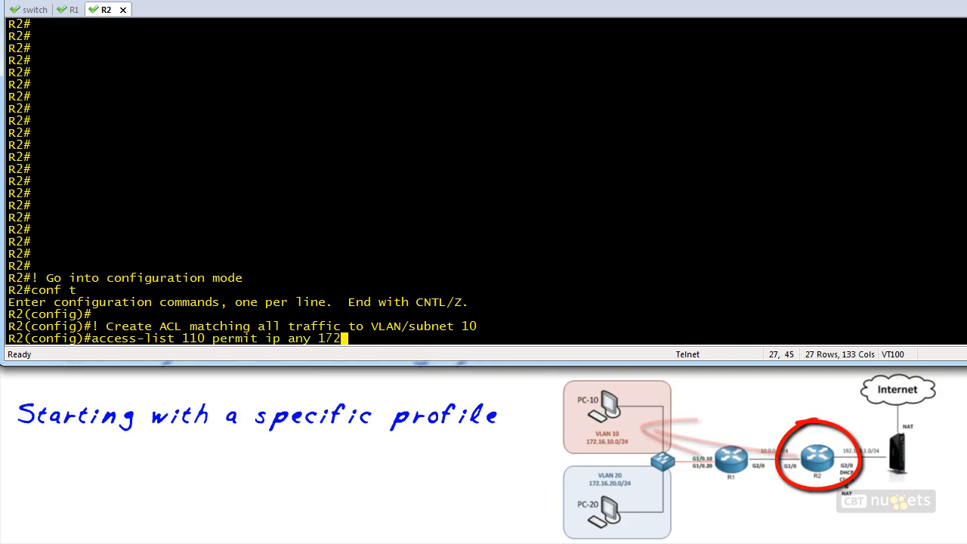
{"action": "type", "text": ".16.10.0 0"}
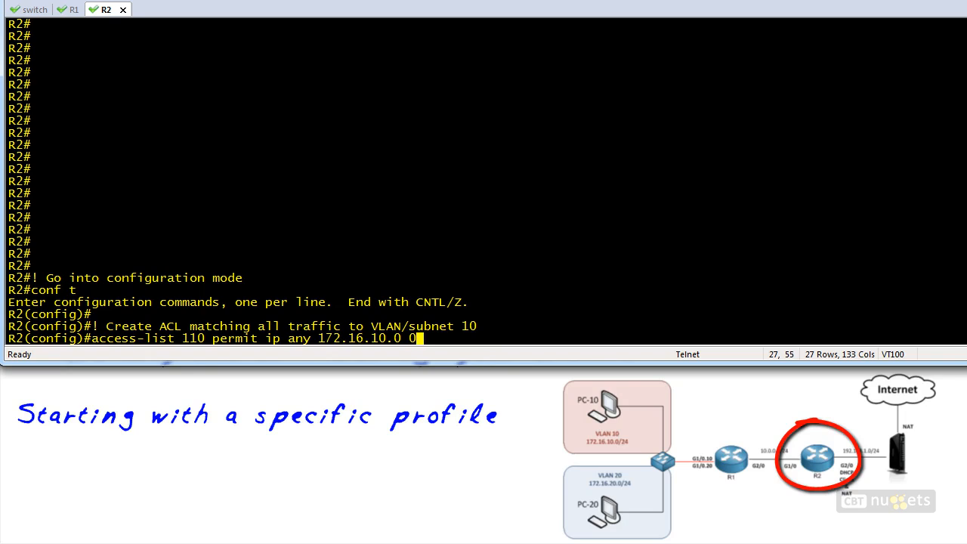
{"action": "type", "text": ".0.0.255"}
{"action": "key", "text": "Return"}
{"action": "key", "text": "Return"}
Add a comment about generic traffic shaping and apply traffic-shape group 110 at 64000 on interface G1/0.
{"action": "type", "text": "! Apply generic traf"}
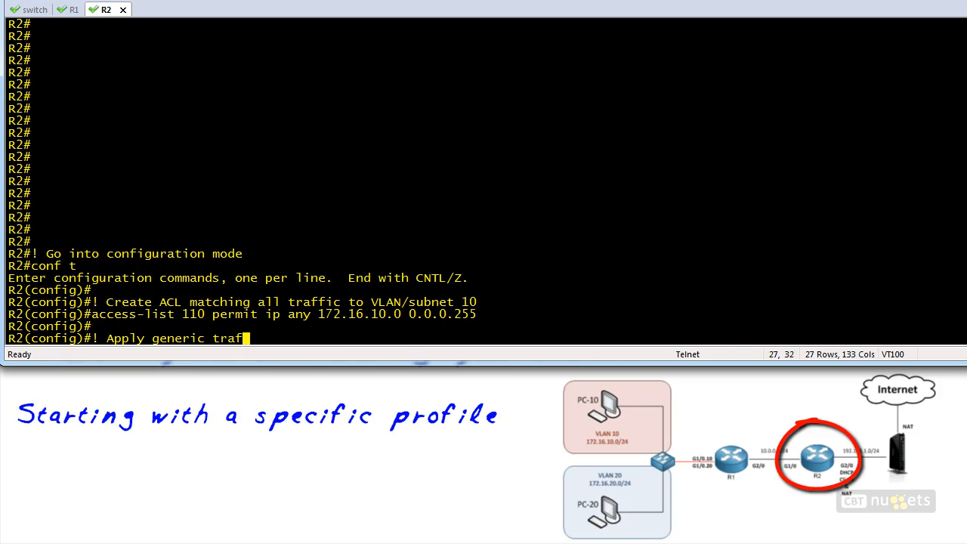
{"action": "type", "text": "fic shaping out G1/0"}
{"action": "key", "text": "Return"}
{"action": "type", "text": "interface G1/0"}
{"action": "key", "text": "Return"}
{"action": "type", "text": "traffic-shape group 110 64000"}
{"action": "key", "text": "Return"}
{"action": "key", "text": "Return"}
Add a "Verify the settings" comment and display R2's traffic-shape configuration from interface configuration mode.
{"action": "type", "text": "! Ve"}
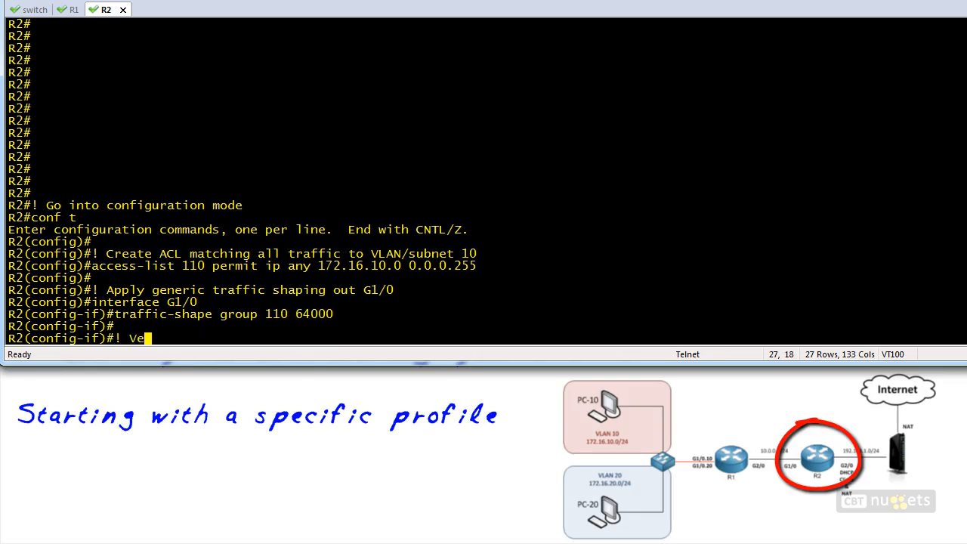
{"action": "type", "text": "rify the settings"}
{"action": "key", "text": "Return"}
{"action": "type", "text": "do show traf"}
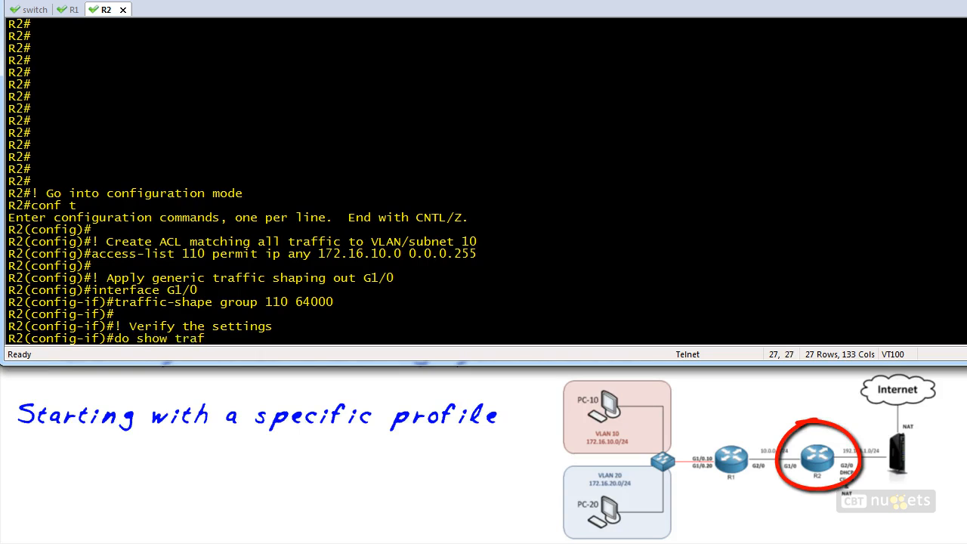
{"action": "type", "text": "fic-shape"}
{"action": "key", "text": "Return"}
Clear the counters on all of R2's interfaces and leave configuration mode.
{"action": "type", "text": "do "}
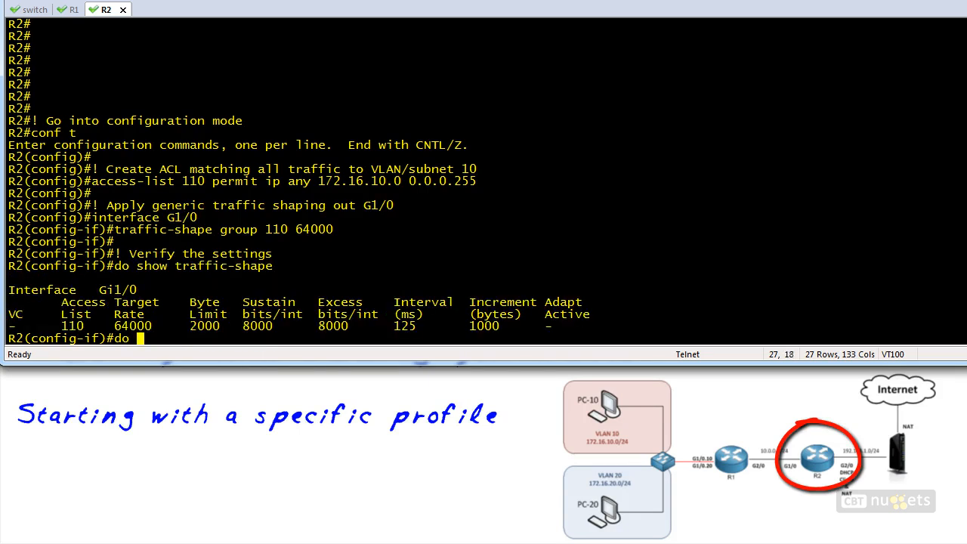
{"action": "type", "text": "clear counters"}
{"action": "key", "text": "Return"}
{"action": "key", "text": "Return"}
{"action": "key", "text": "Return"}
{"action": "type", "text": "end"}
{"action": "key", "text": "Return"}
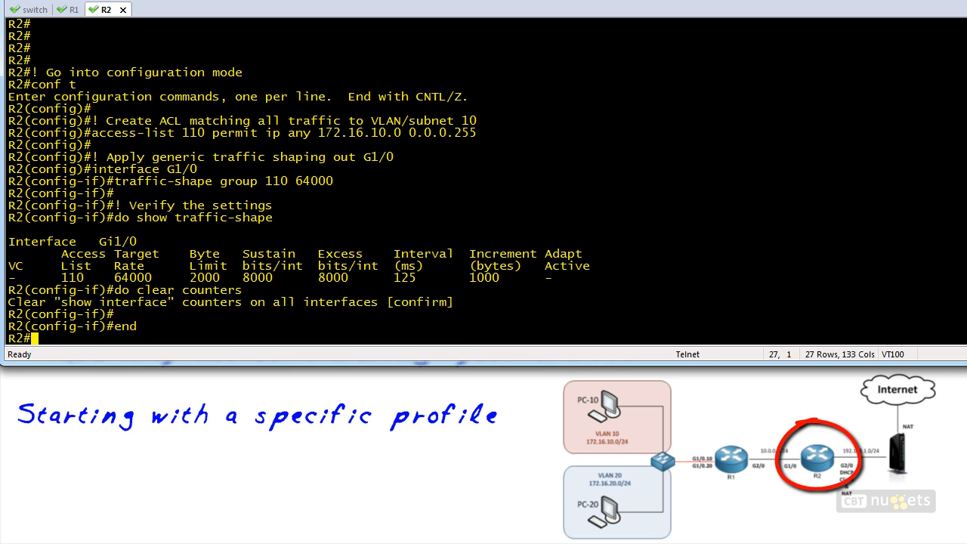
{"action": "key", "text": "Return"}
{"action": "key", "text": "Return"}
Add the comment "See if shaping is active" and display the traffic-shape statistics on R2.
{"action": "type", "text": "! See if shaping is "}
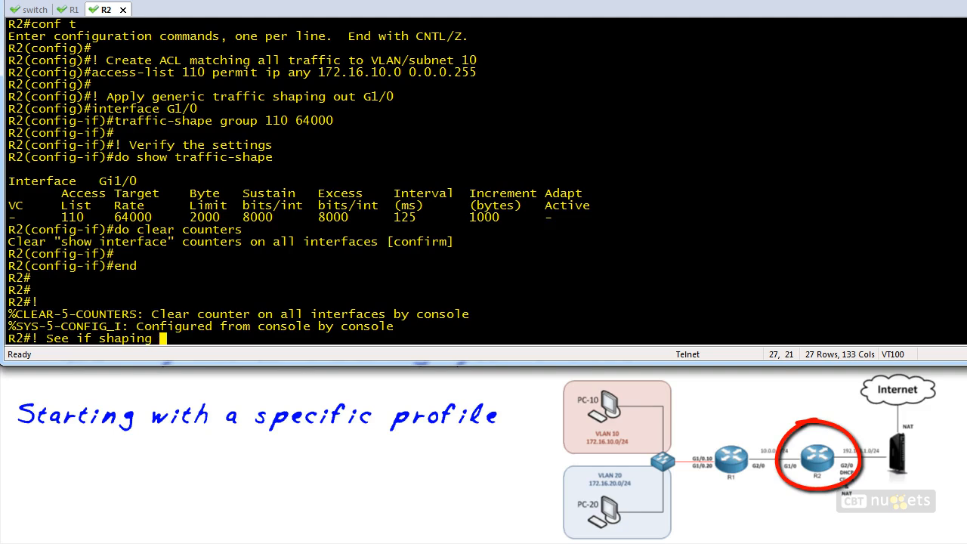
{"action": "type", "text": "active"}
{"action": "key", "text": "Return"}
{"action": "type", "text": "show traffic-shape statistics"}
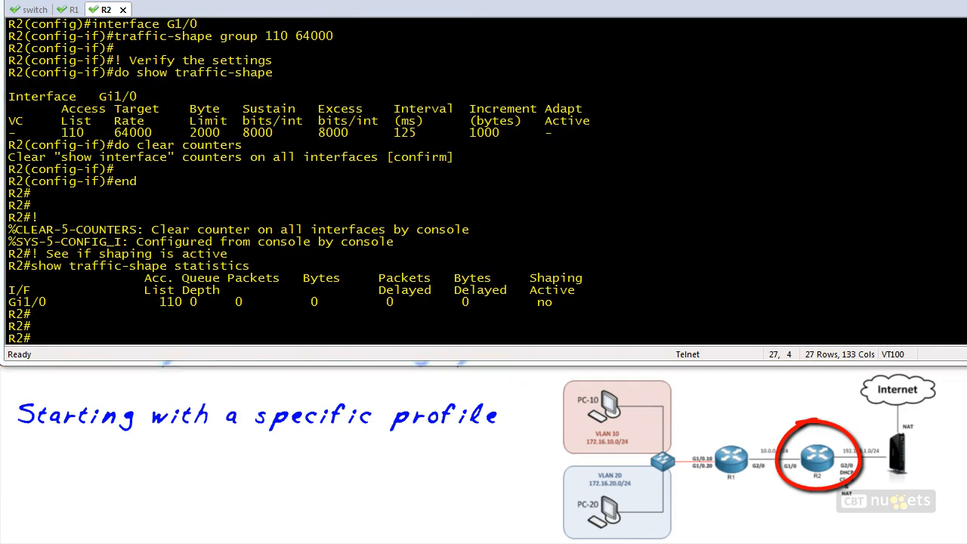
{"action": "mouse_move", "coordinate": [236, 327]}
{"action": "left_mouse_down"}
{"action": "mouse_move", "coordinate": [300, 332]}
{"action": "mouse_move", "coordinate": [650, 280]}
{"action": "mouse_move", "coordinate": [201, 250]}
{"action": "mouse_move", "coordinate": [117, 332]}
{"action": "left_mouse_up"}
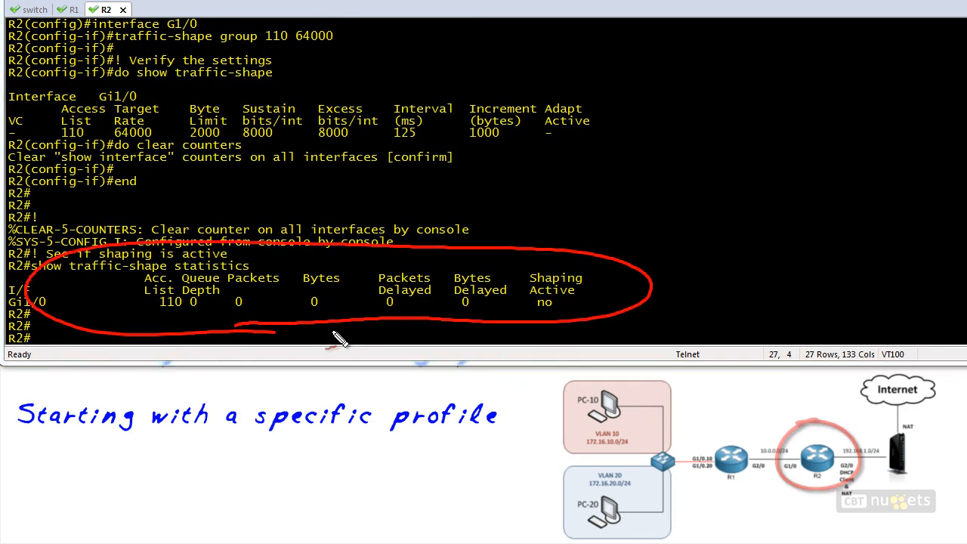
{"action": "left_click_drag", "start_coordinate": [234, 327], "coordinate": [276, 329]}
{"action": "left_click_drag", "start_coordinate": [381, 309], "coordinate": [403, 308]}
{"action": "mouse_move", "coordinate": [531, 316]}
{"action": "left_mouse_down"}
{"action": "mouse_move", "coordinate": [555, 297]}
{"action": "mouse_move", "coordinate": [566, 315]}
{"action": "left_mouse_up"}
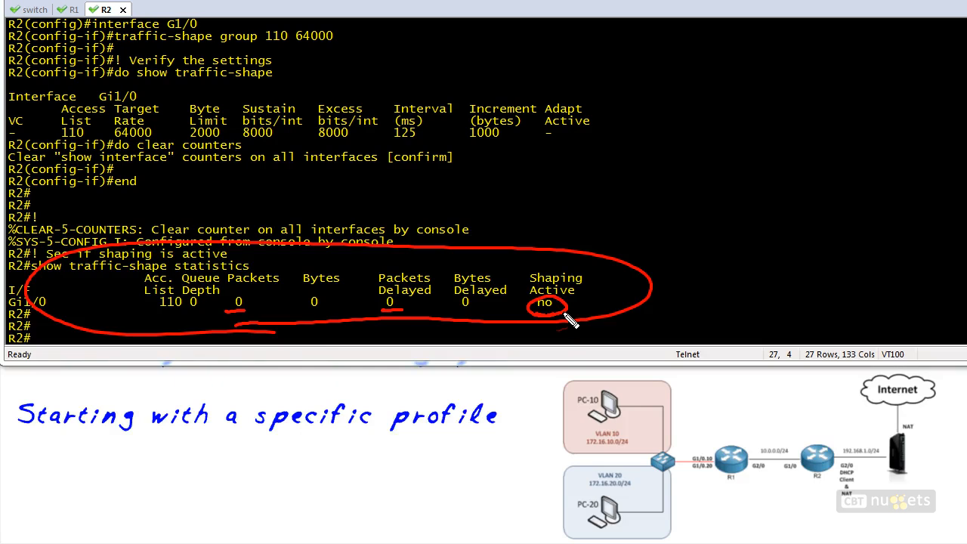
{"action": "left_click_drag", "start_coordinate": [519, 451], "coordinate": [566, 427]}
{"action": "left_click_drag", "start_coordinate": [535, 428], "coordinate": [549, 449]}
{"action": "left_click_drag", "start_coordinate": [634, 389], "coordinate": [648, 389]}
{"action": "mouse_move", "coordinate": [653, 388]}
{"action": "left_mouse_down"}
{"action": "mouse_move", "coordinate": [654, 397]}
{"action": "mouse_move", "coordinate": [679, 379]}
{"action": "left_mouse_up"}
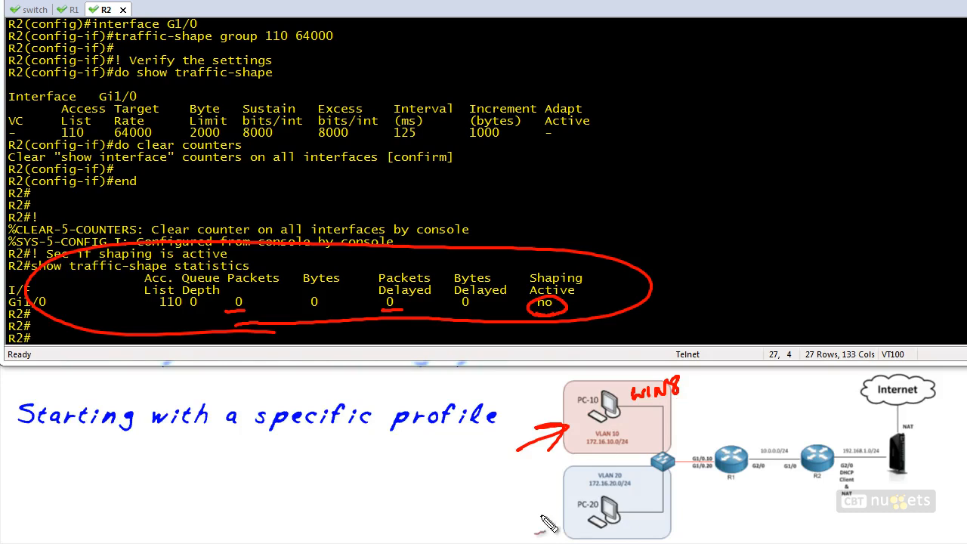
{"action": "left_click_drag", "start_coordinate": [533, 522], "coordinate": [564, 510]}
{"action": "left_click_drag", "start_coordinate": [546, 510], "coordinate": [571, 517]}
{"action": "left_click_drag", "start_coordinate": [642, 506], "coordinate": [688, 504]}
{"action": "mouse_move", "coordinate": [686, 491]}
{"action": "left_mouse_down"}
{"action": "mouse_move", "coordinate": [674, 511]}
{"action": "mouse_move", "coordinate": [690, 505]}
{"action": "left_mouse_up"}
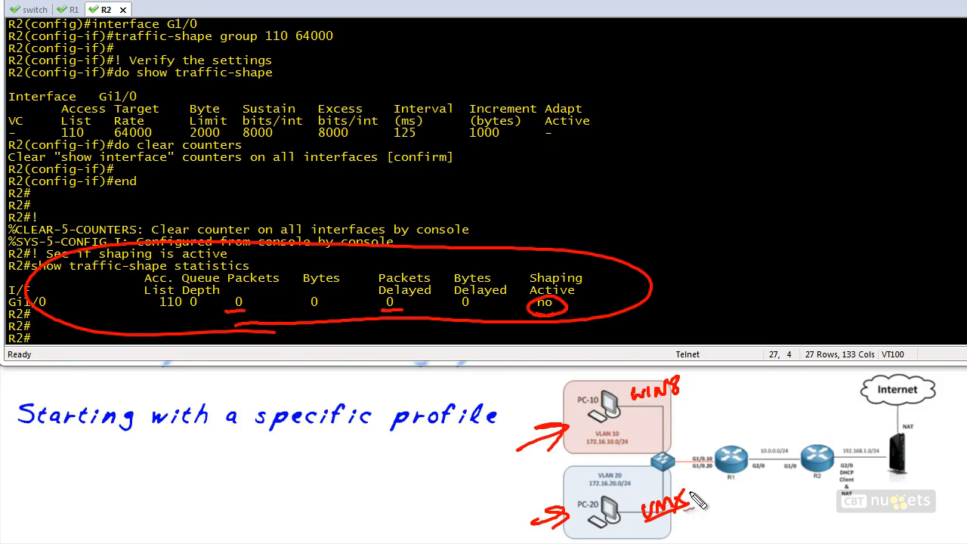
{"action": "mouse_move", "coordinate": [637, 435]}
{"action": "left_mouse_down"}
{"action": "mouse_move", "coordinate": [676, 448]}
{"action": "mouse_move", "coordinate": [865, 401]}
{"action": "left_mouse_up"}
{"action": "left_click_drag", "start_coordinate": [819, 395], "coordinate": [865, 391]}
{"action": "mouse_move", "coordinate": [666, 520]}
{"action": "left_mouse_down"}
{"action": "mouse_move", "coordinate": [895, 429]}
{"action": "mouse_move", "coordinate": [895, 462]}
{"action": "left_mouse_up"}
{"action": "left_click_drag", "start_coordinate": [855, 448], "coordinate": [890, 429]}
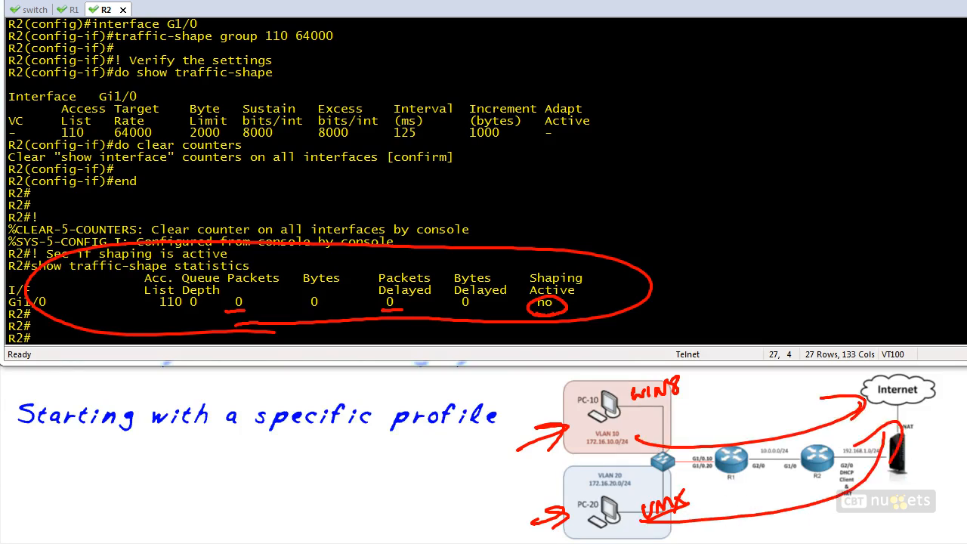
{"action": "mouse_move", "coordinate": [883, 395]}
{"action": "left_mouse_down"}
{"action": "mouse_move", "coordinate": [666, 415]}
{"action": "mouse_move", "coordinate": [796, 464]}
{"action": "mouse_move", "coordinate": [782, 454]}
{"action": "left_mouse_up"}
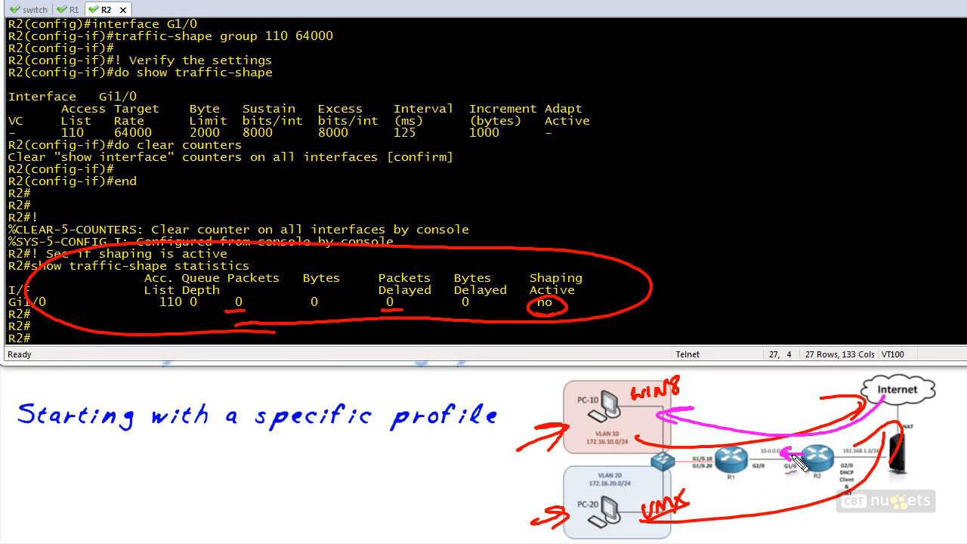
{"action": "left_click_drag", "start_coordinate": [901, 404], "coordinate": [691, 518]}
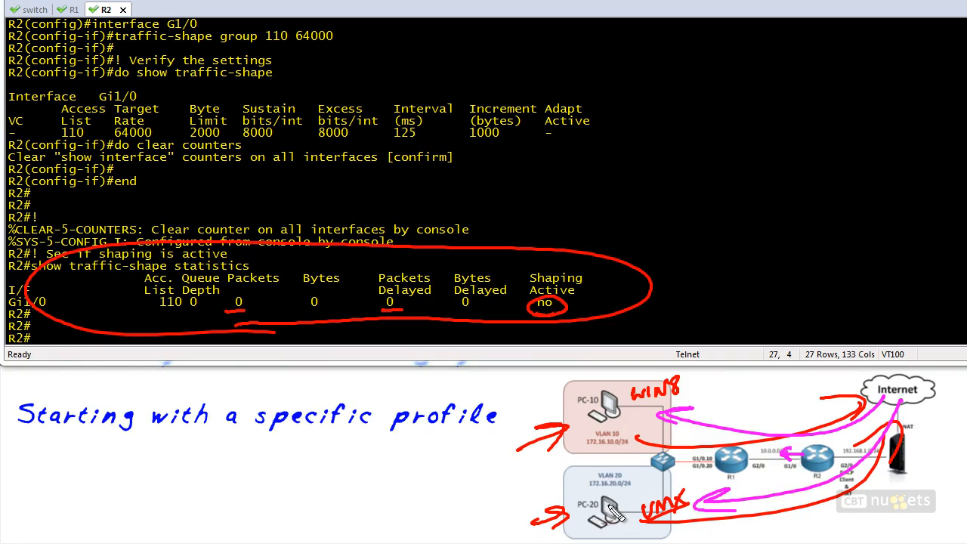
{"action": "key", "text": "Escape"}
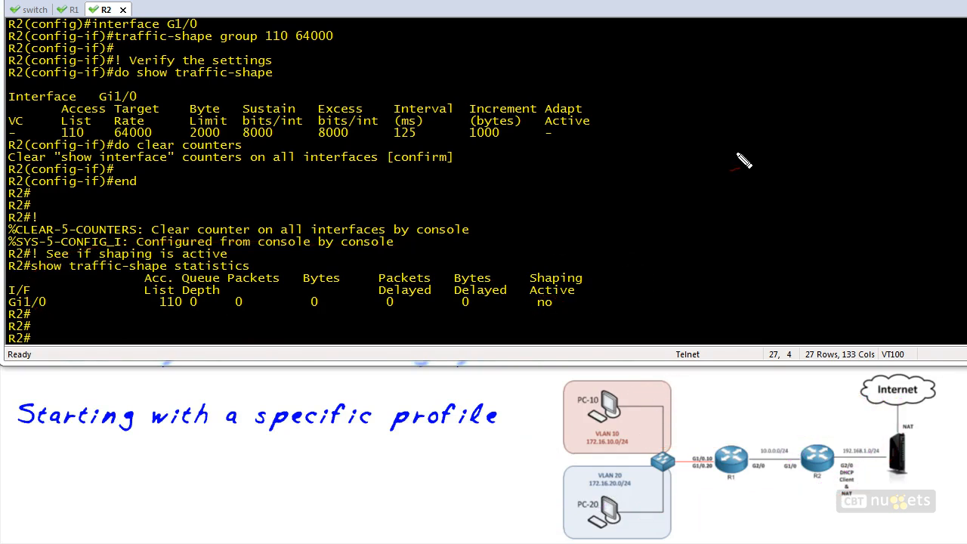
{"action": "left_click_drag", "start_coordinate": [738, 168], "coordinate": [643, 213]}
{"action": "mouse_move", "coordinate": [330, 70]}
{"action": "left_mouse_down"}
{"action": "mouse_move", "coordinate": [376, 59]}
{"action": "mouse_move", "coordinate": [102, 99]}
{"action": "mouse_move", "coordinate": [355, 75]}
{"action": "left_mouse_up"}
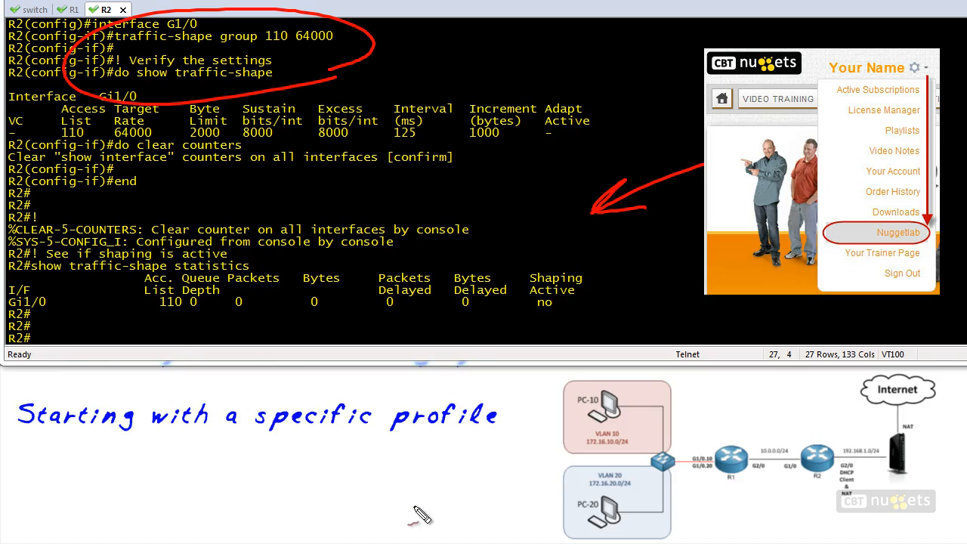
{"action": "left_click_drag", "start_coordinate": [414, 508], "coordinate": [526, 503]}
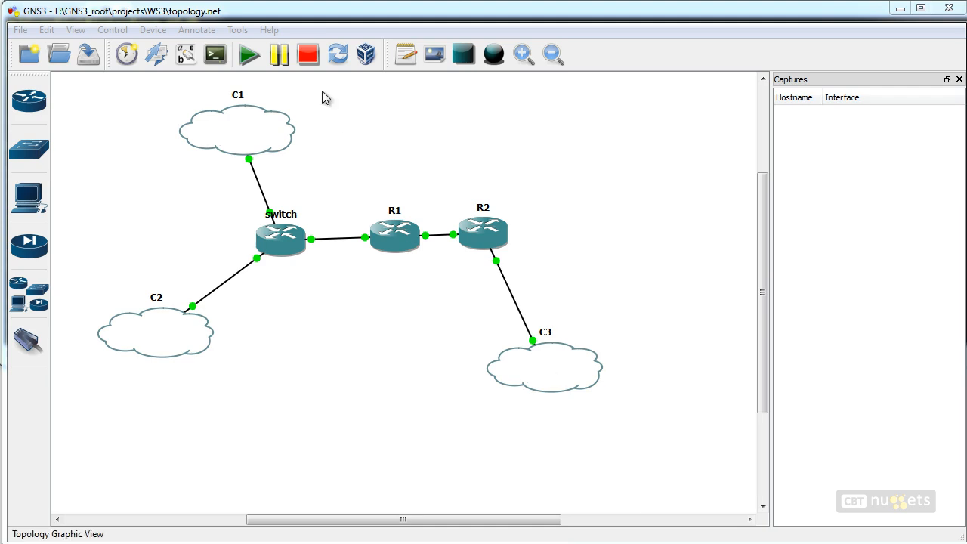
Check the installed version in GNS3's About information and close it.
{"action": "left_click", "coordinate": [269, 30]}
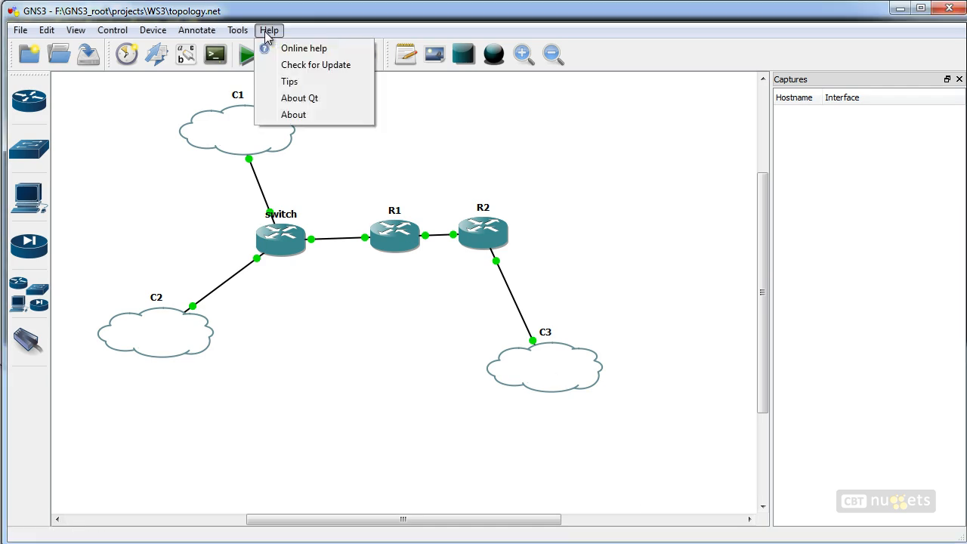
{"action": "left_click", "coordinate": [293, 116]}
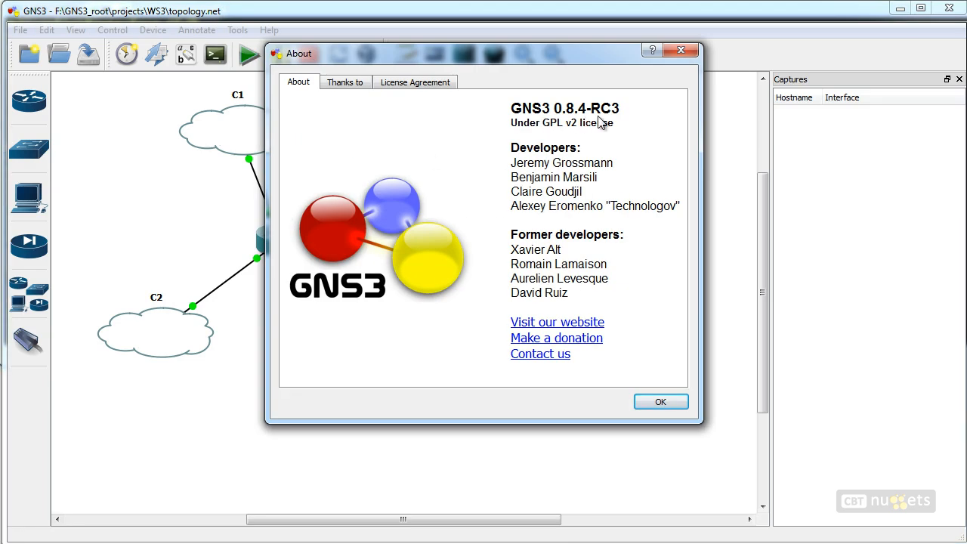
{"action": "key", "text": "Escape"}
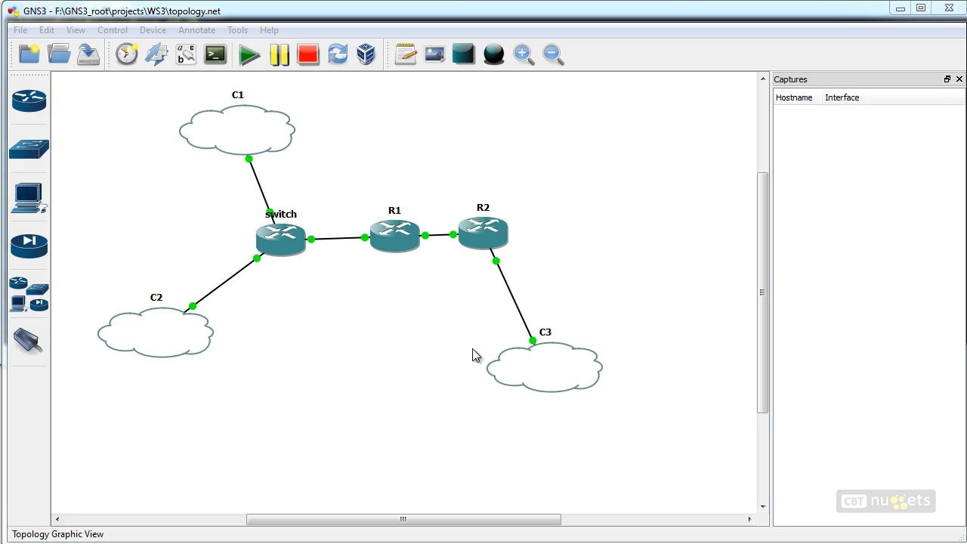
{"action": "left_click_drag", "start_coordinate": [466, 367], "coordinate": [477, 365]}
{"action": "left_click_drag", "start_coordinate": [309, 161], "coordinate": [283, 189]}
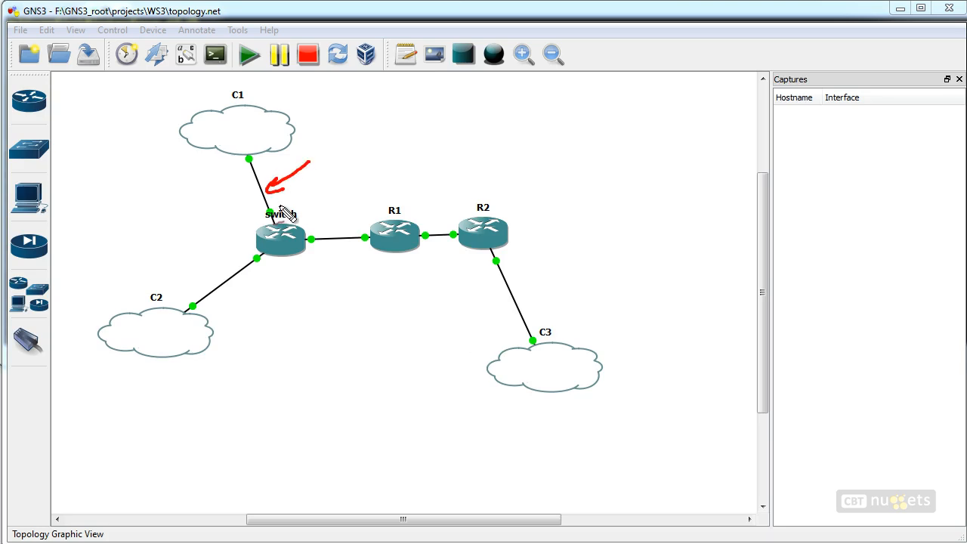
{"action": "left_click_drag", "start_coordinate": [276, 261], "coordinate": [240, 308]}
{"action": "left_click_drag", "start_coordinate": [160, 352], "coordinate": [169, 349]}
{"action": "left_click_drag", "start_coordinate": [338, 193], "coordinate": [347, 216]}
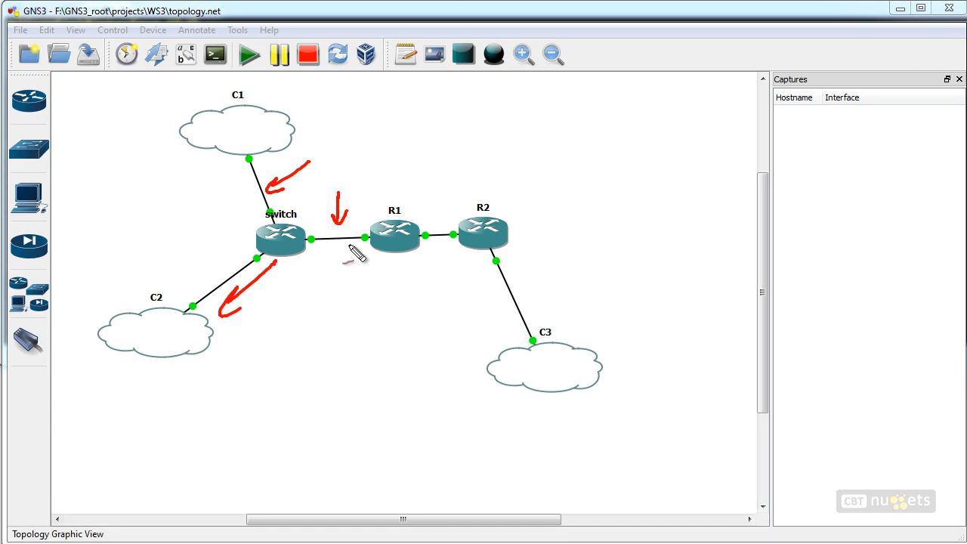
{"action": "key", "text": "Escape"}
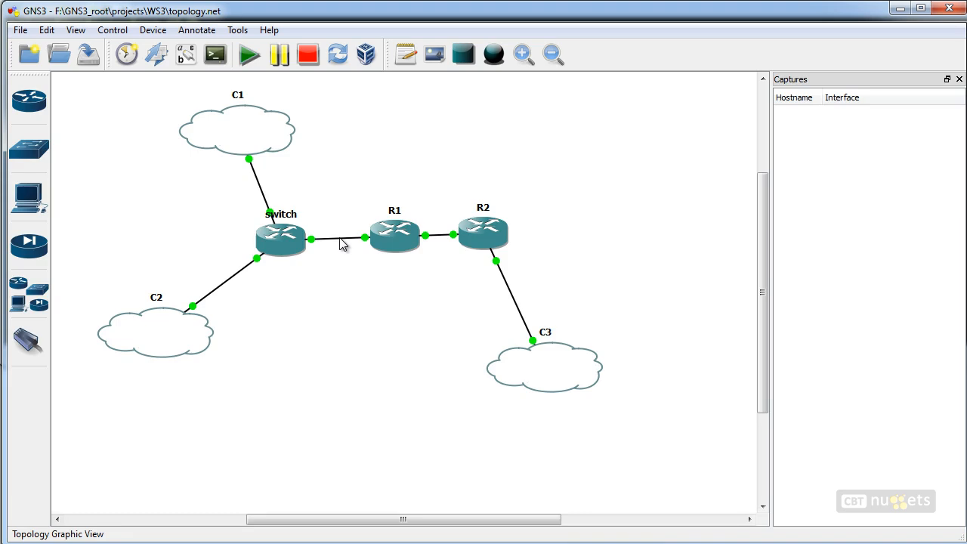
{"action": "right_click", "coordinate": [340, 238]}
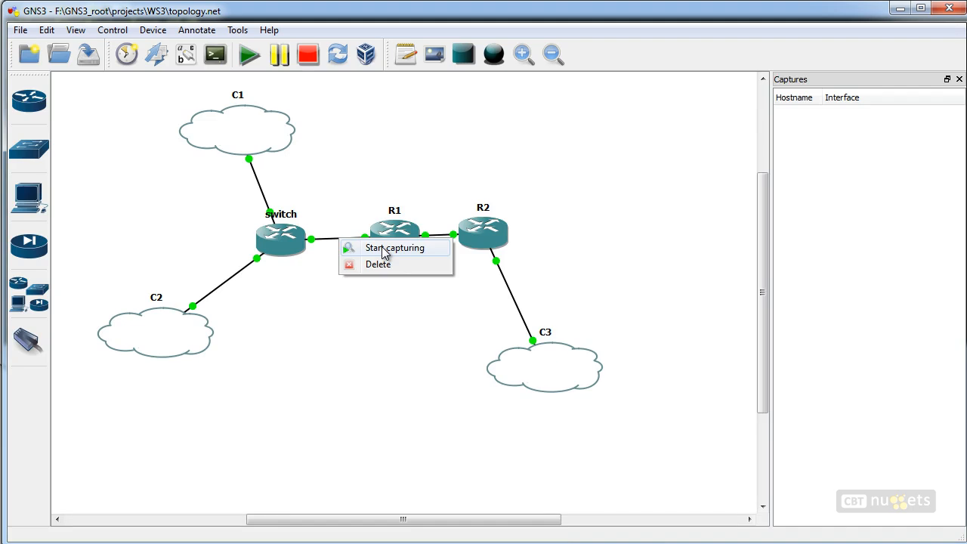
{"action": "left_click", "coordinate": [436, 175]}
Set the capture preferences to automatically start the Wireshark command when capturing, and save them.
{"action": "left_click", "coordinate": [46, 30]}
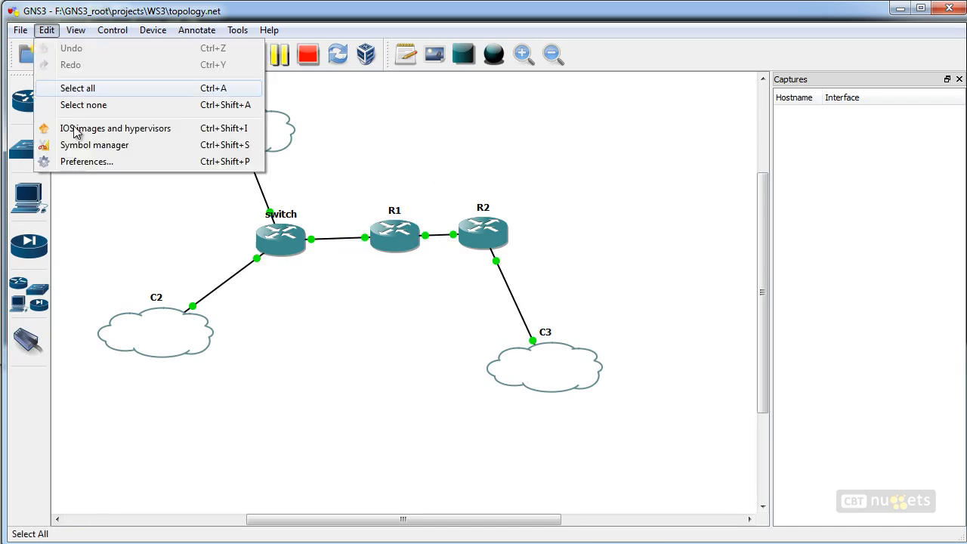
{"action": "left_click", "coordinate": [85, 163]}
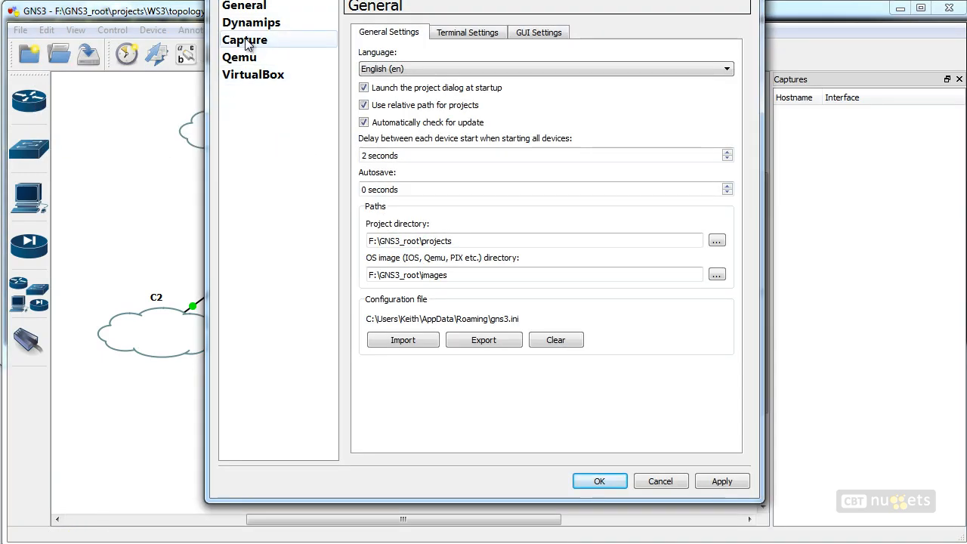
{"action": "left_click", "coordinate": [249, 42]}
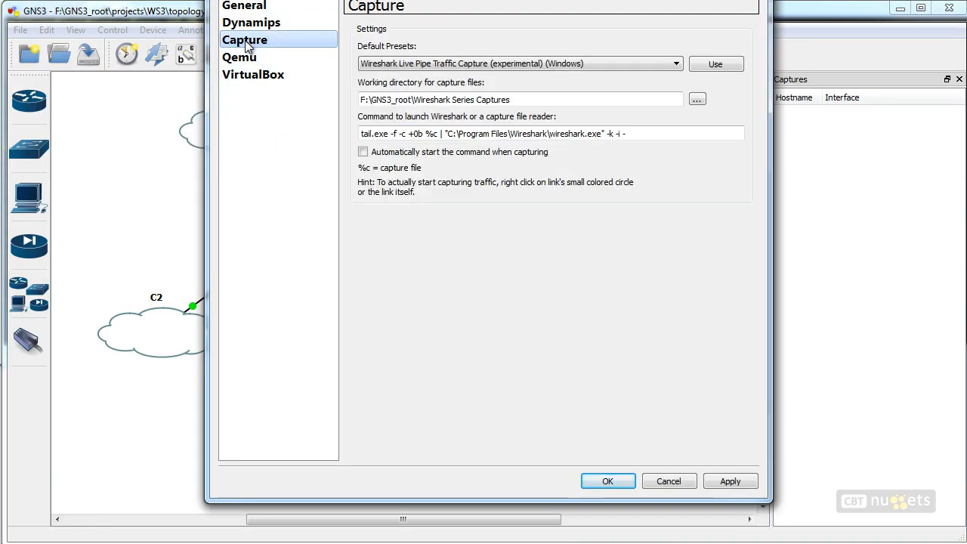
{"action": "left_click", "coordinate": [366, 153]}
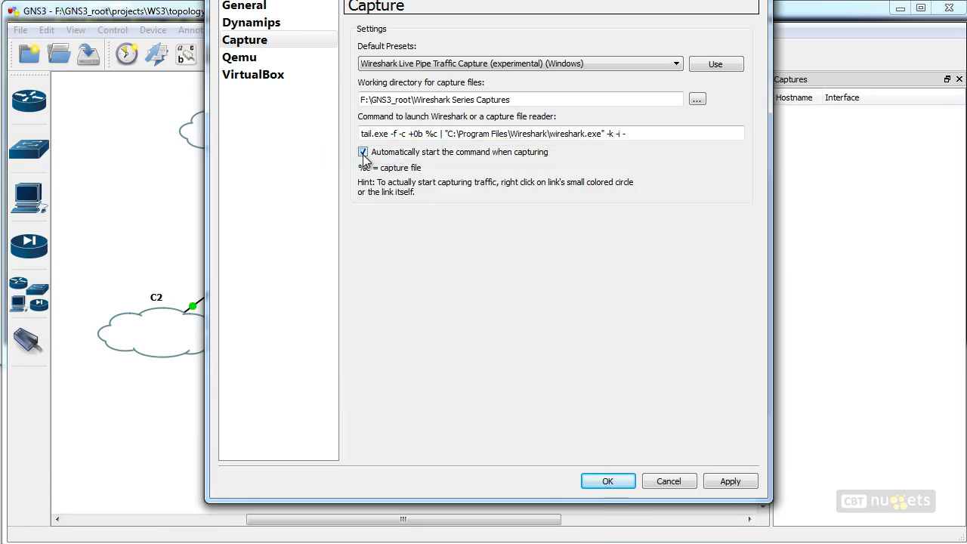
{"action": "left_click", "coordinate": [607, 481]}
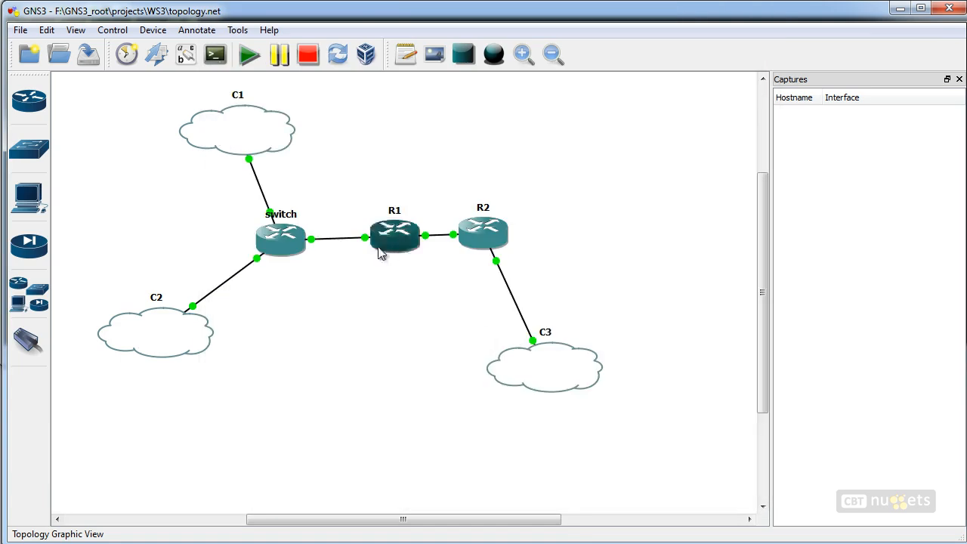
Show the interface labels on the topology's links.
{"action": "left_click", "coordinate": [187, 63]}
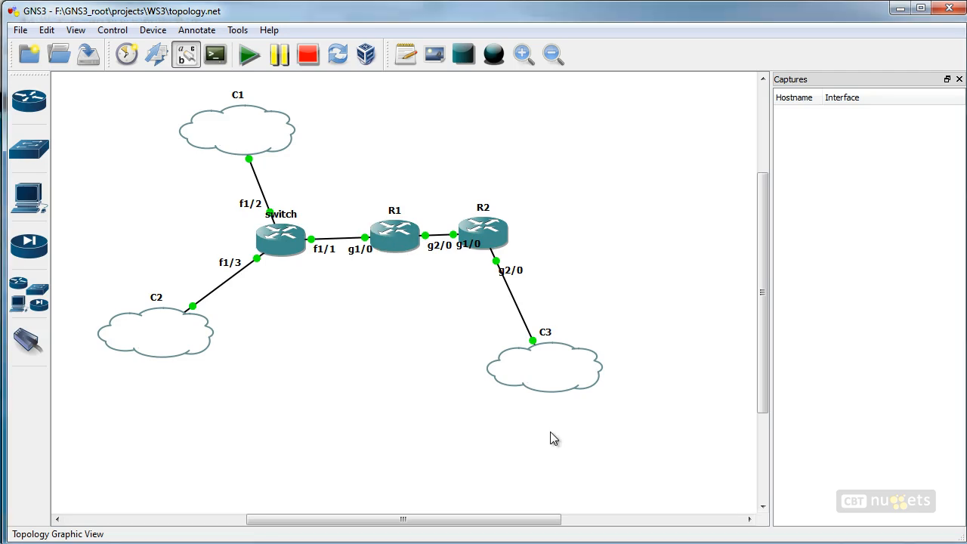
Start capturing on the link between the switch and R1 with source switch f1/1, and move the Wireshark window clear of the topology.
{"action": "right_click", "coordinate": [338, 240]}
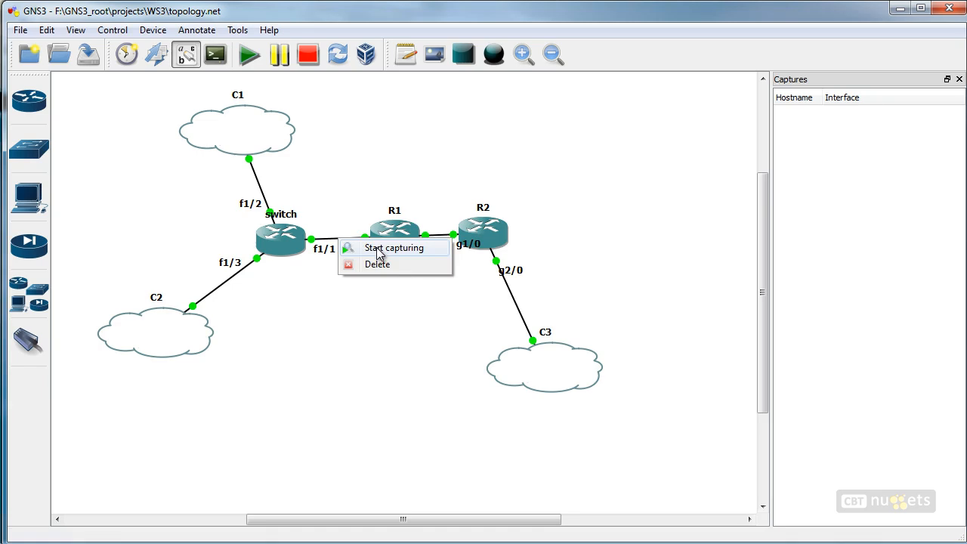
{"action": "left_click", "coordinate": [377, 249]}
{"action": "left_click", "coordinate": [460, 299]}
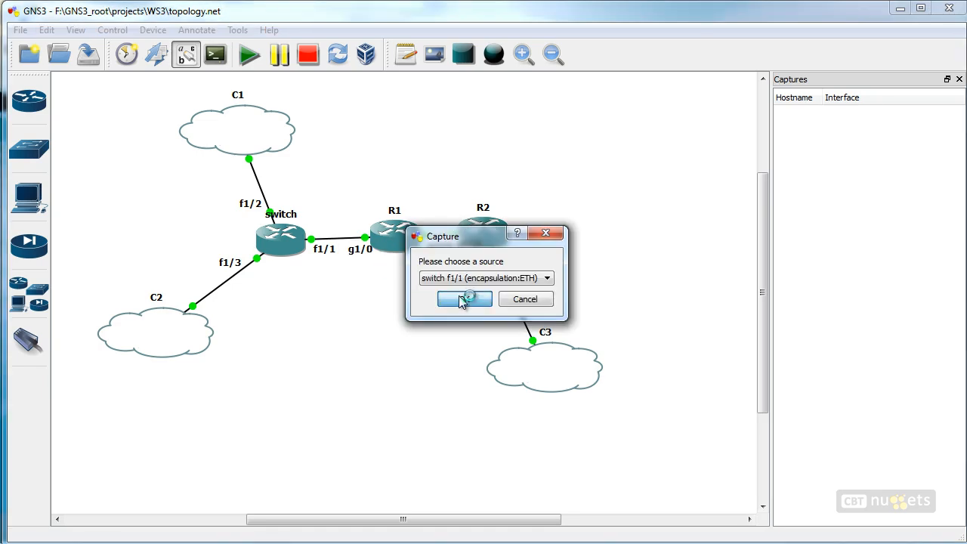
{"action": "left_click_drag", "start_coordinate": [363, 0], "coordinate": [499, 96]}
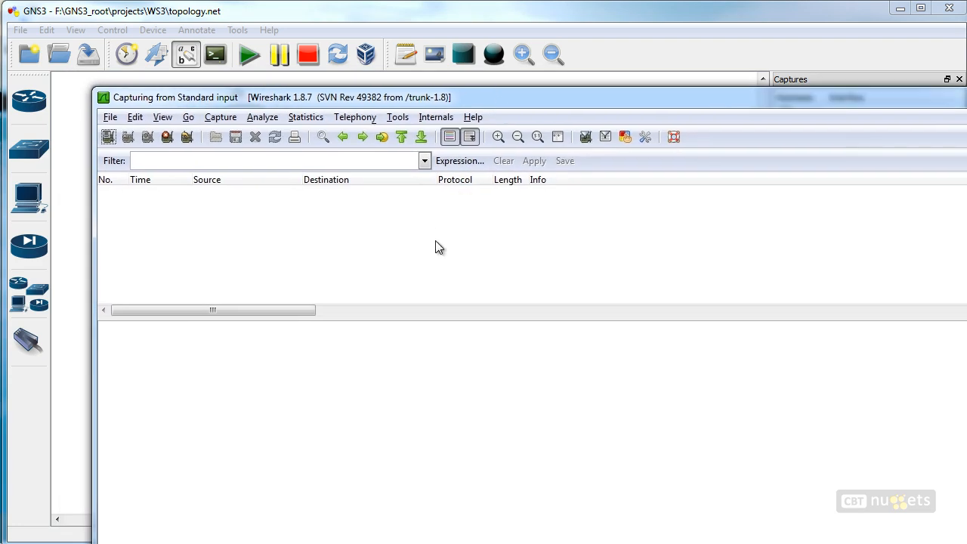
{"action": "left_click_drag", "start_coordinate": [368, 102], "coordinate": [605, 282]}
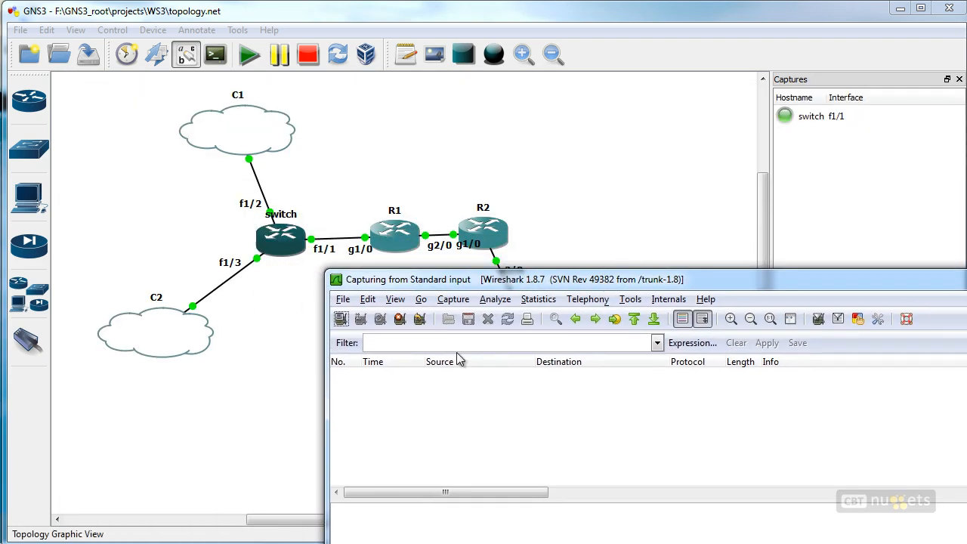
Inspect the first two captured packets, BROWSER and CDP, in the live Wireshark capture.
{"action": "left_click", "coordinate": [694, 373]}
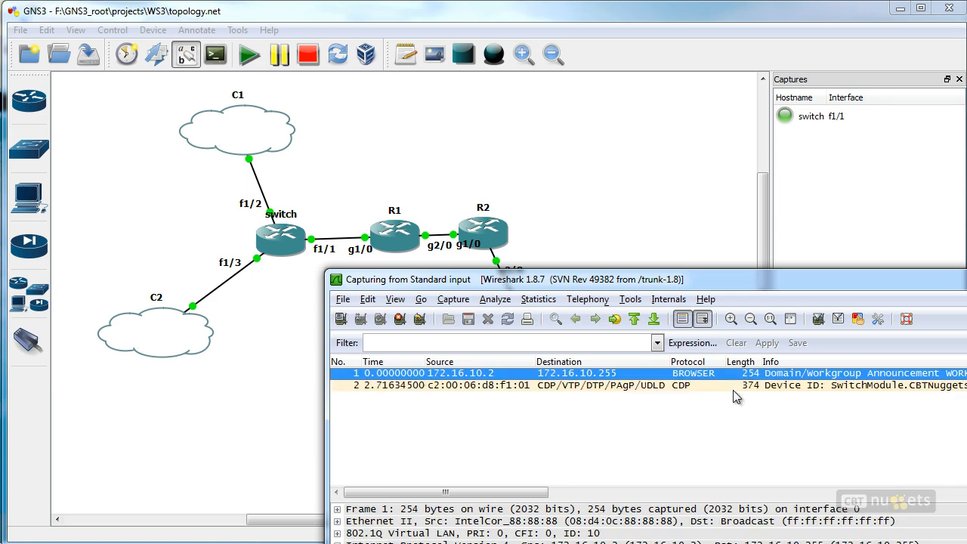
{"action": "left_click", "coordinate": [680, 386]}
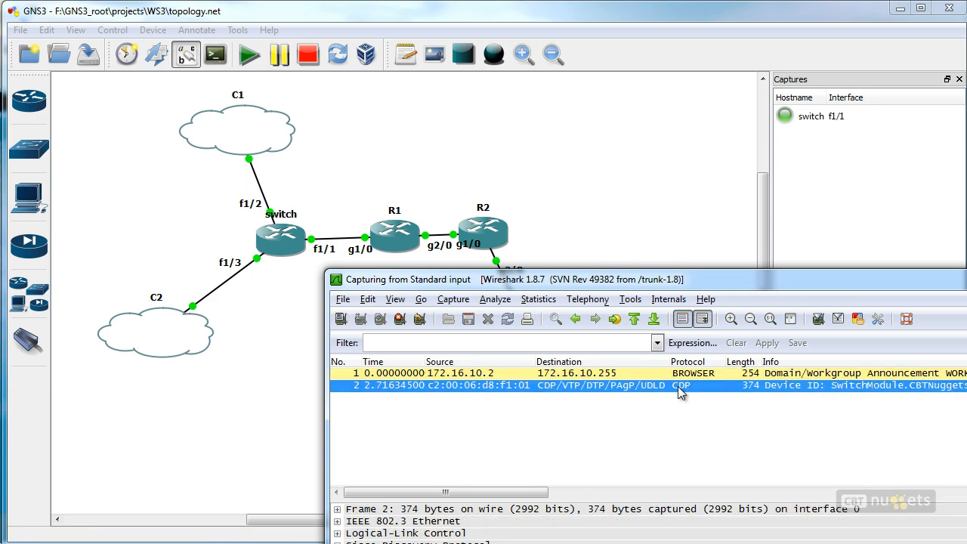
{"action": "left_click_drag", "start_coordinate": [709, 283], "coordinate": [373, 127]}
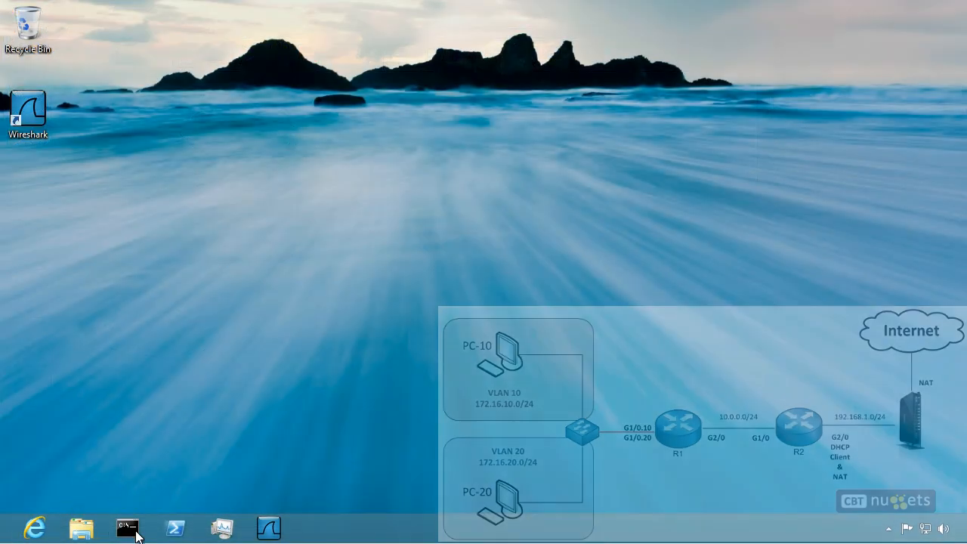
On PC-10, display the IP configuration with ipconfig in a command prompt and open Internet Explorer.
{"action": "left_click", "coordinate": [137, 535]}
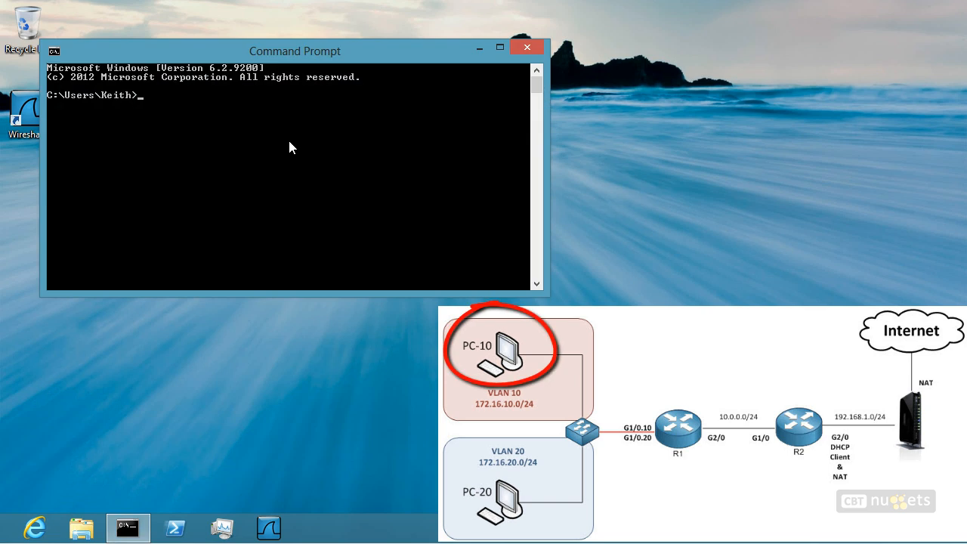
{"action": "type", "text": "ipconfig"}
{"action": "key", "text": "Return"}
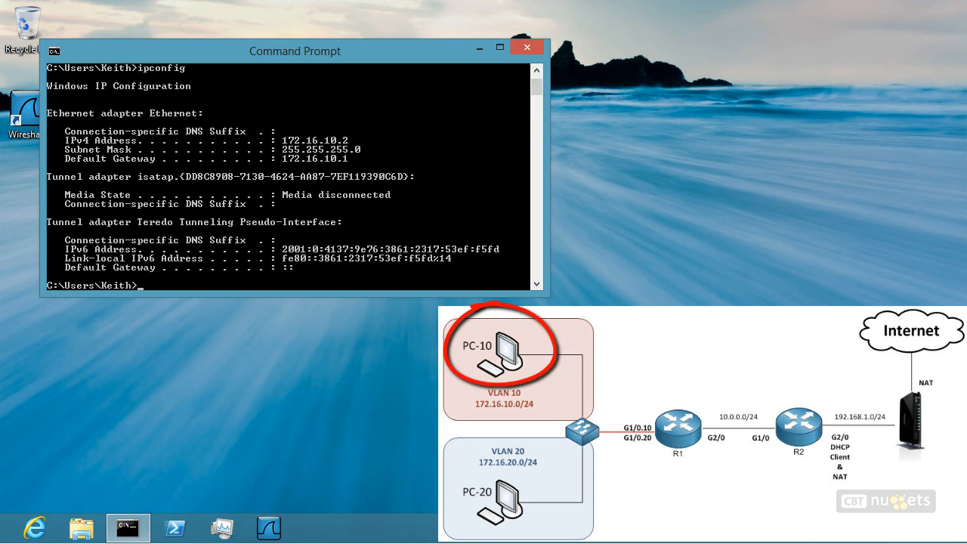
{"action": "mouse_move", "coordinate": [336, 156]}
{"action": "left_mouse_down"}
{"action": "mouse_move", "coordinate": [306, 155]}
{"action": "mouse_move", "coordinate": [352, 146]}
{"action": "left_mouse_up"}
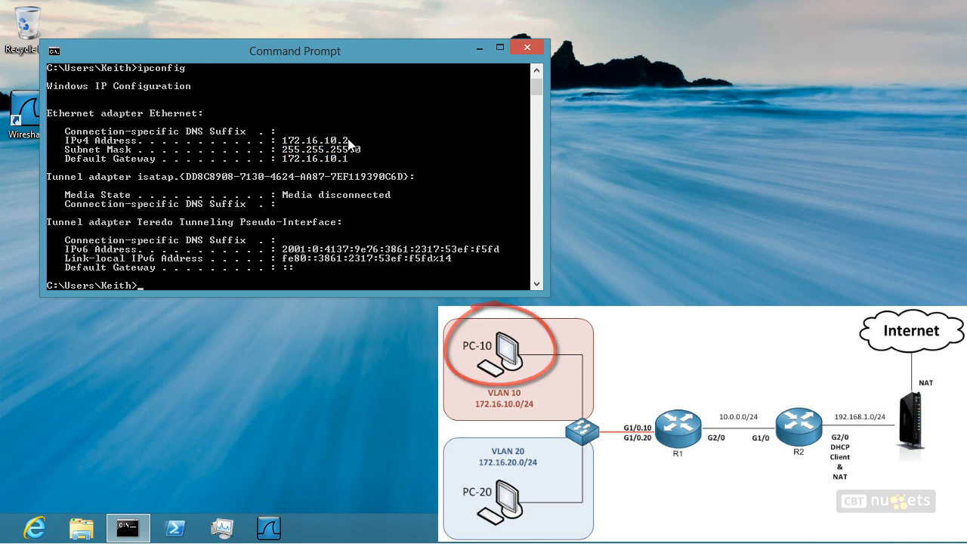
{"action": "left_click", "coordinate": [34, 528]}
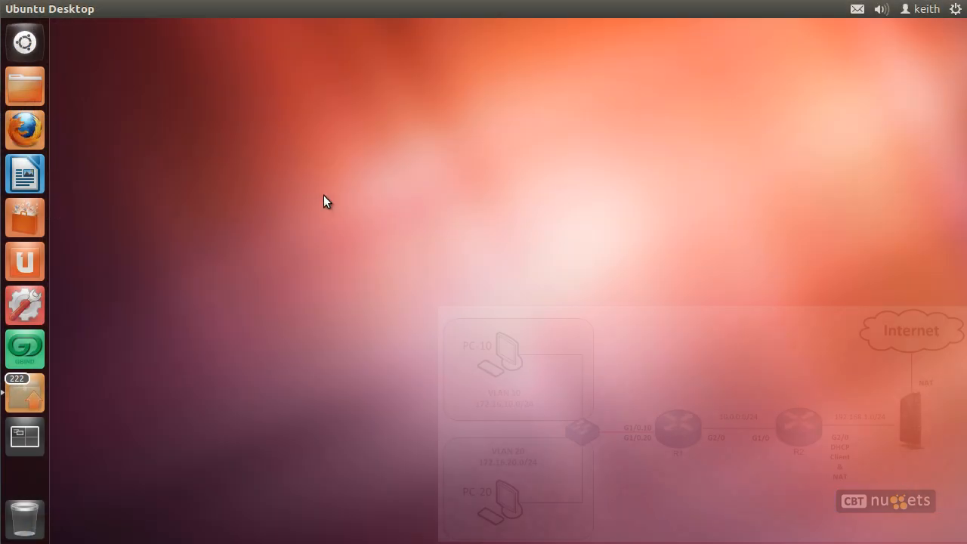
On the Ubuntu machine PC-20, open a terminal and display the network interface configuration with ifconfig.
{"action": "left_click", "coordinate": [31, 42]}
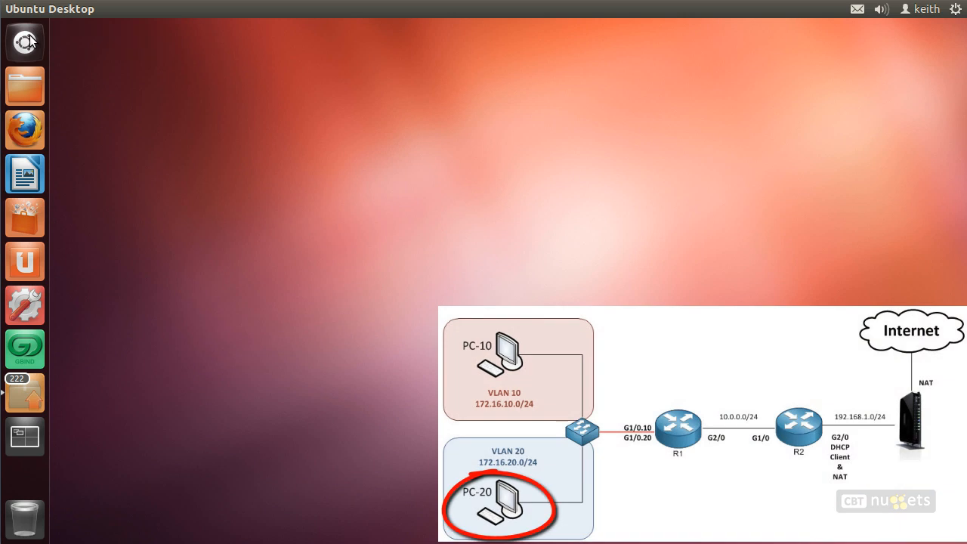
{"action": "left_click", "coordinate": [125, 121]}
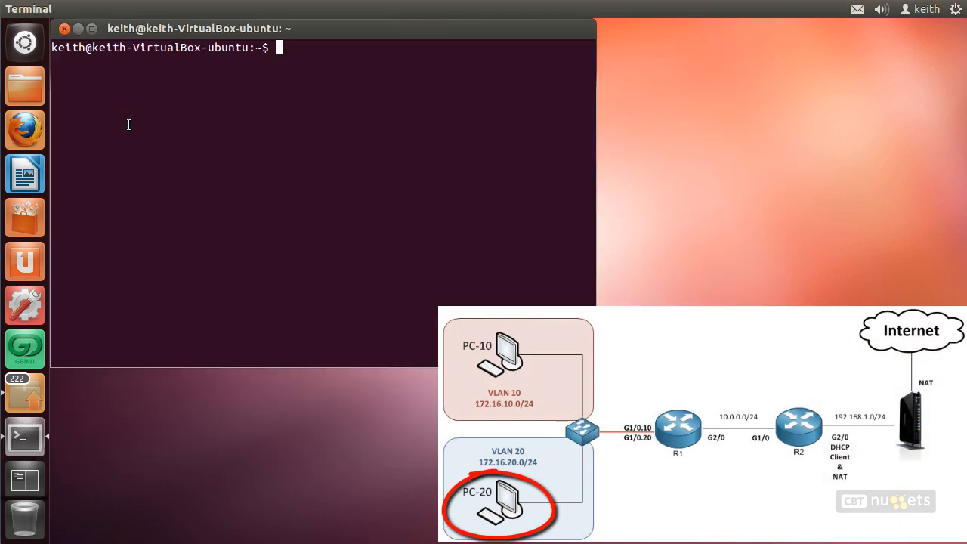
{"action": "type", "text": "ifconfig"}
{"action": "key", "text": "Return"}
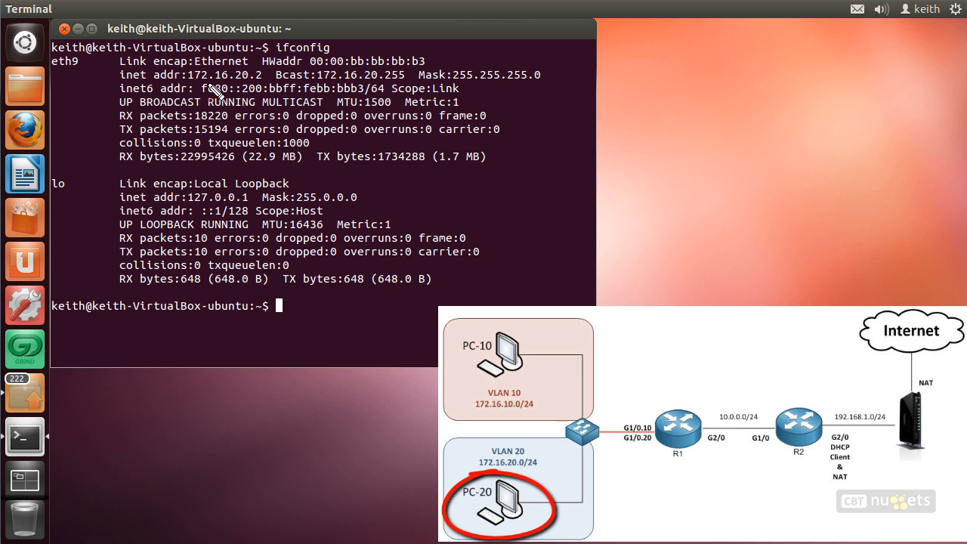
{"action": "mouse_move", "coordinate": [188, 82]}
{"action": "left_mouse_down"}
{"action": "mouse_move", "coordinate": [258, 85]}
{"action": "mouse_move", "coordinate": [175, 83]}
{"action": "mouse_move", "coordinate": [247, 79]}
{"action": "left_mouse_up"}
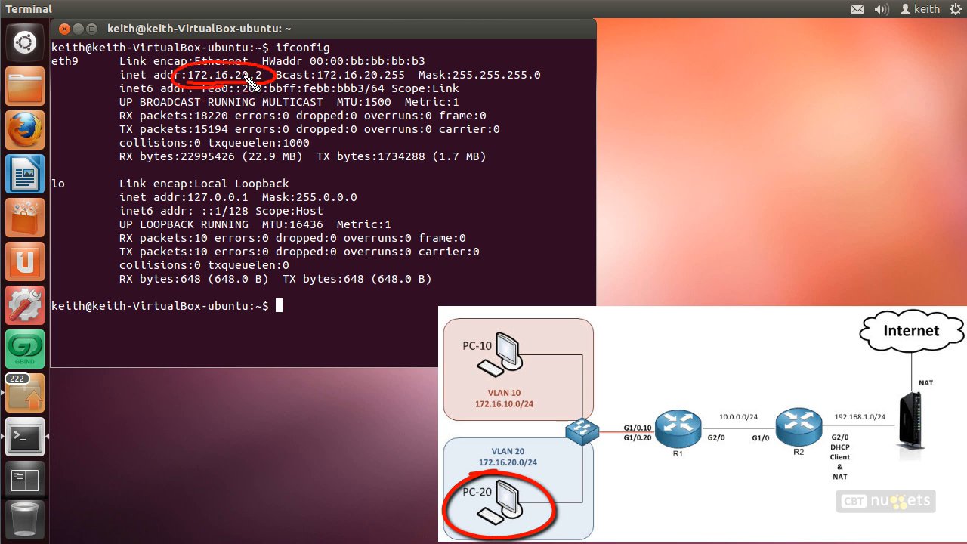
{"action": "key", "text": "Escape"}
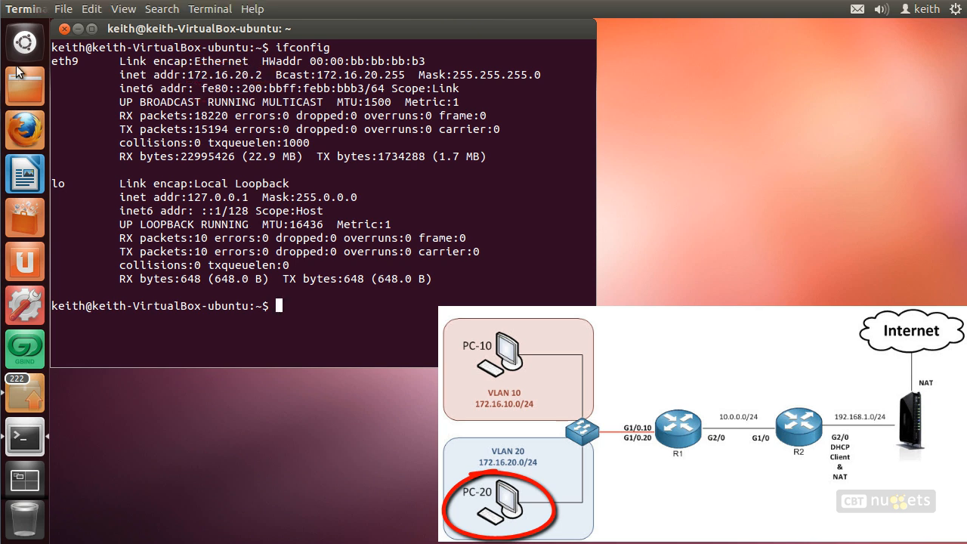
Open Firefox on PC-20 and search Google Images for "cbt nuggets".
{"action": "left_click", "coordinate": [22, 134]}
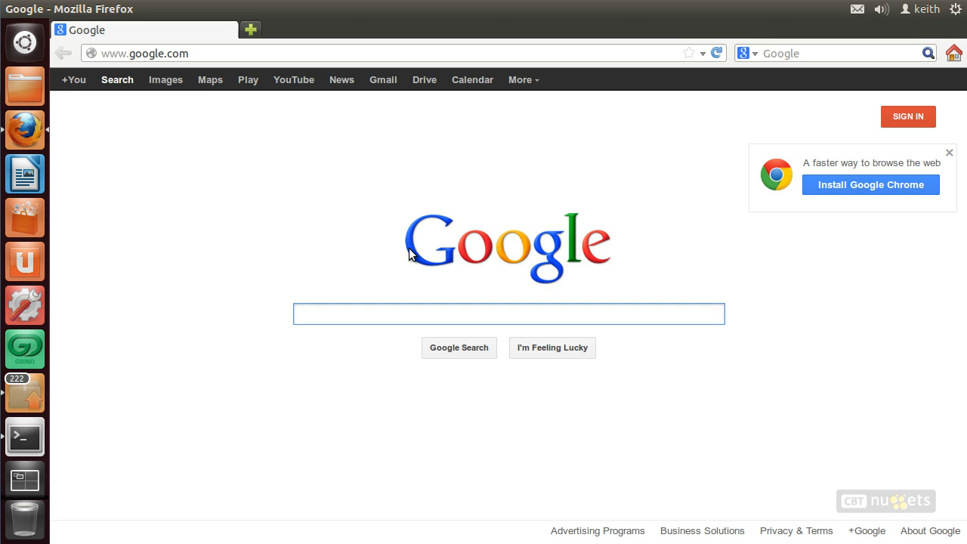
{"action": "left_click", "coordinate": [164, 82]}
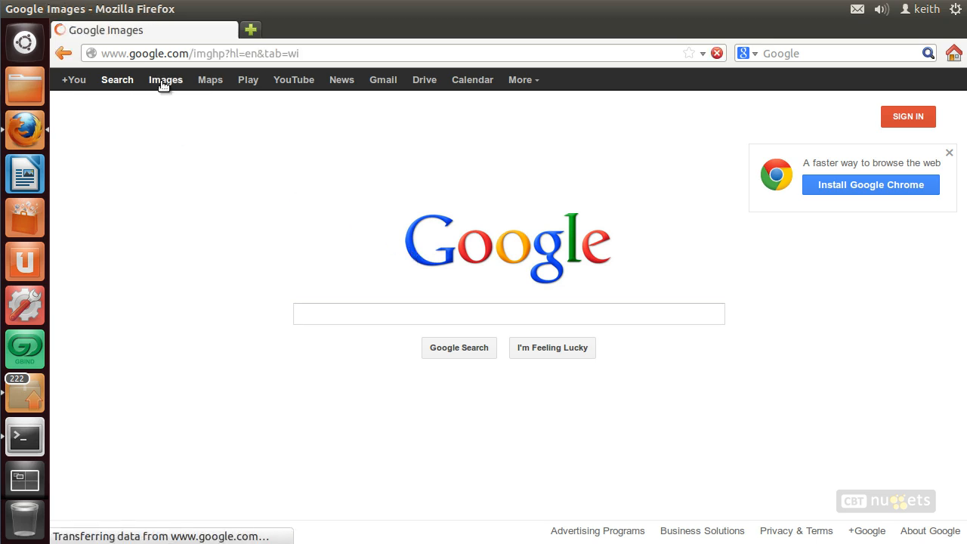
{"action": "type", "text": "cbt nug"}
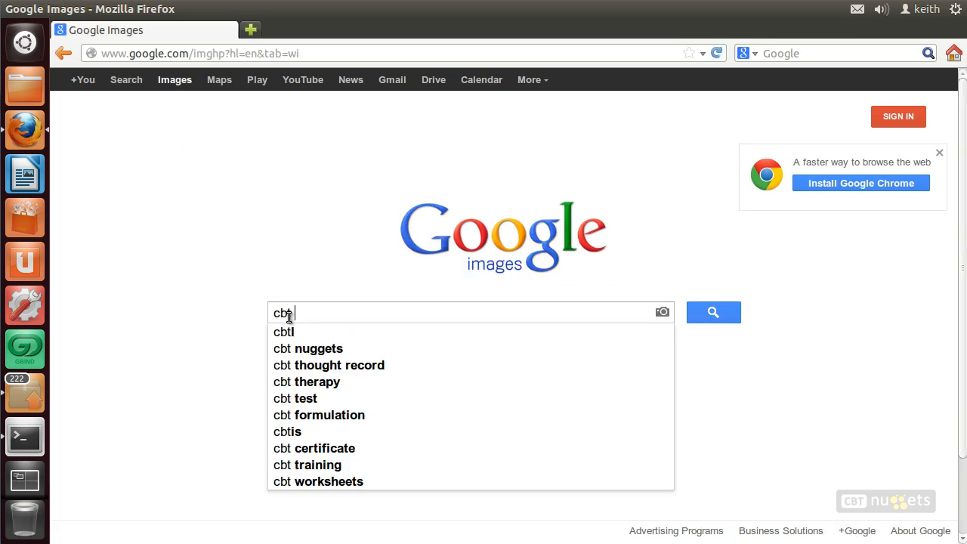
{"action": "type", "text": "gets"}
{"action": "key", "text": "Return"}
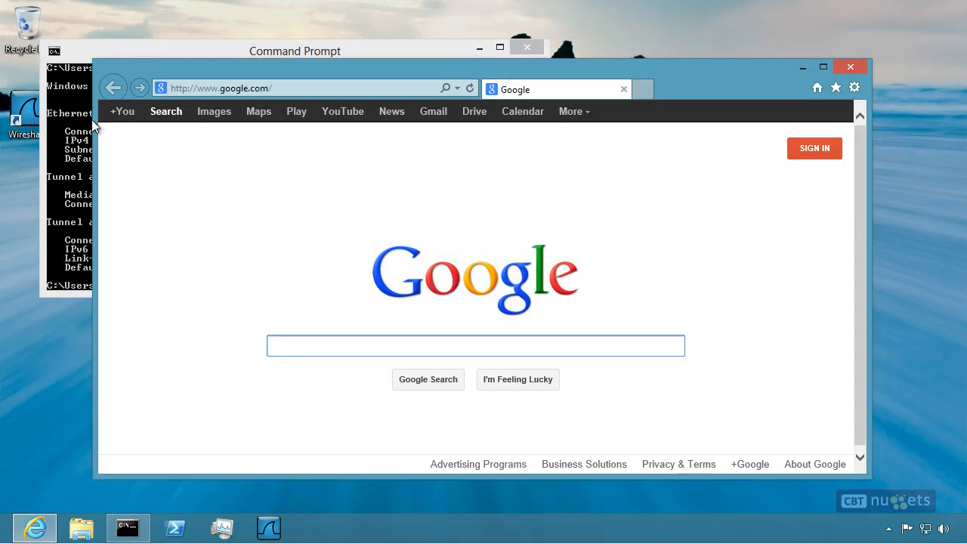
Switch to Internet Explorer on PC-10 and run a Google Images search for "cbt nuggets".
{"action": "left_click", "coordinate": [215, 113]}
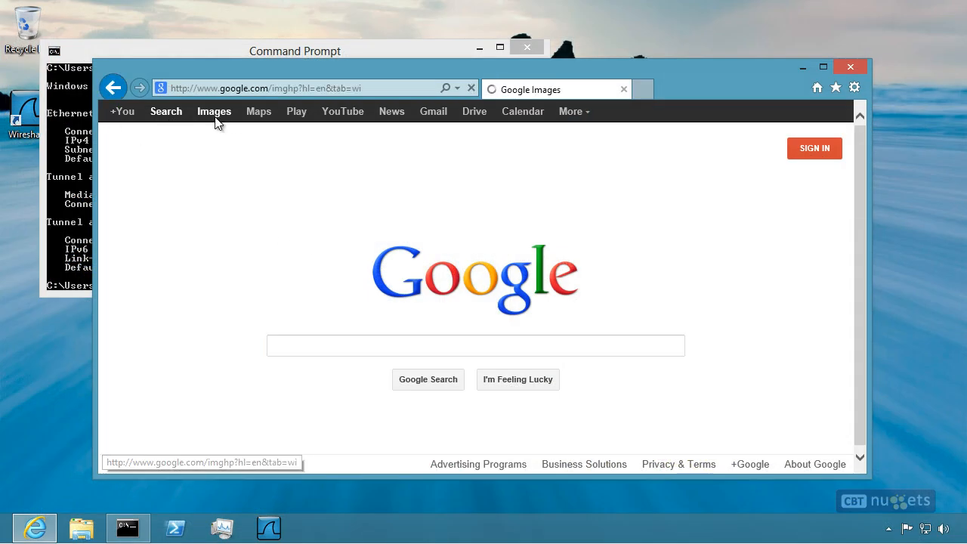
{"action": "left_click", "coordinate": [290, 342]}
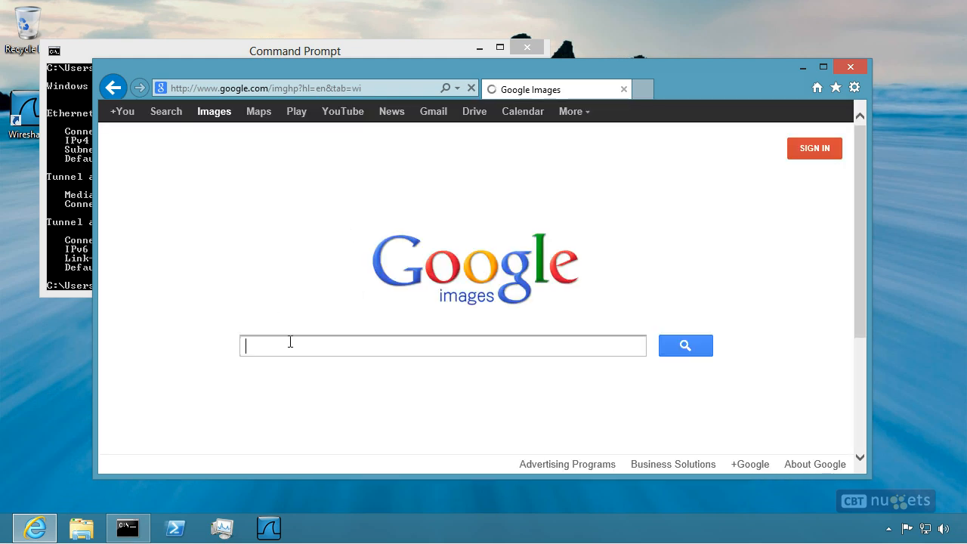
{"action": "type", "text": "cbt nuggets"}
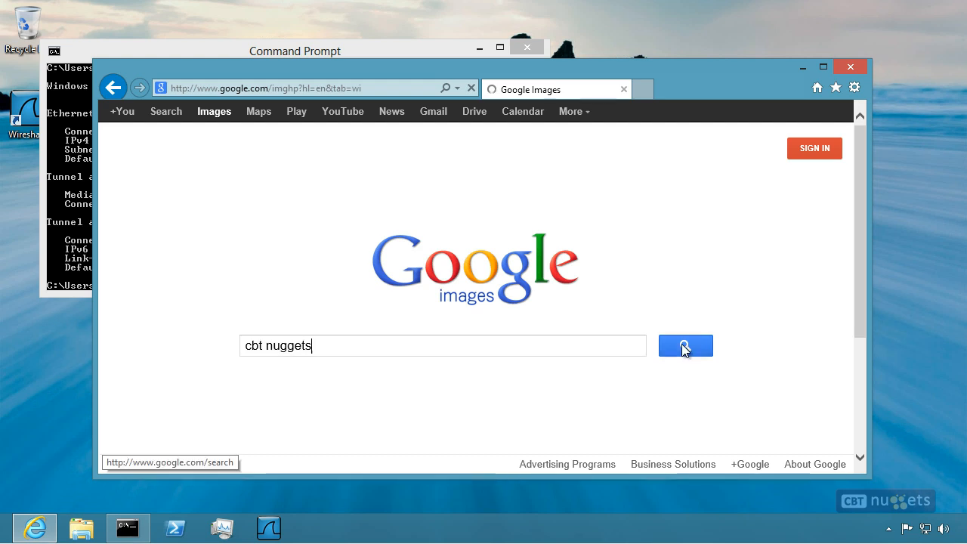
{"action": "left_click", "coordinate": [684, 347]}
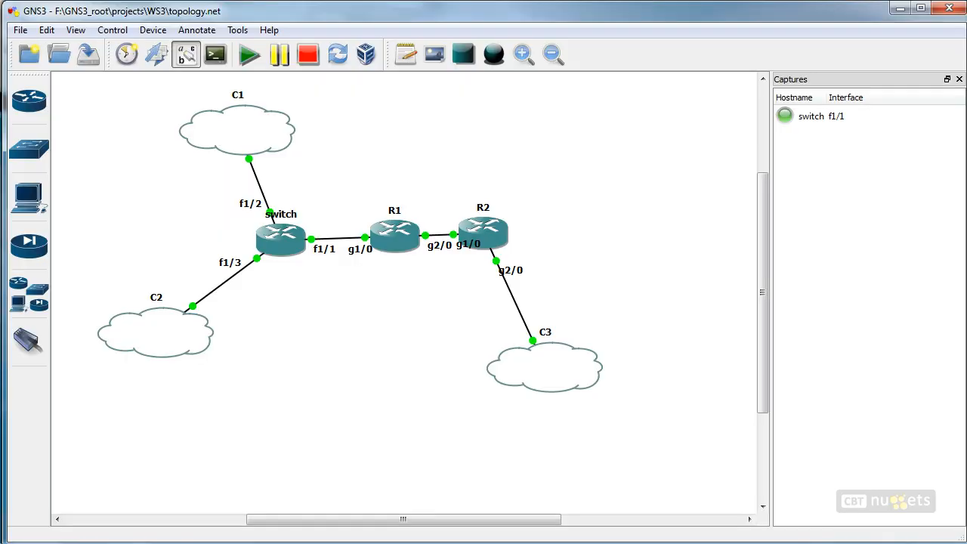
Stop the capture on the switch-to-R1 link in GNS3 and rename the capture file switch_f11_to_R1_g10.cap as latency.
{"action": "right_click", "coordinate": [341, 240]}
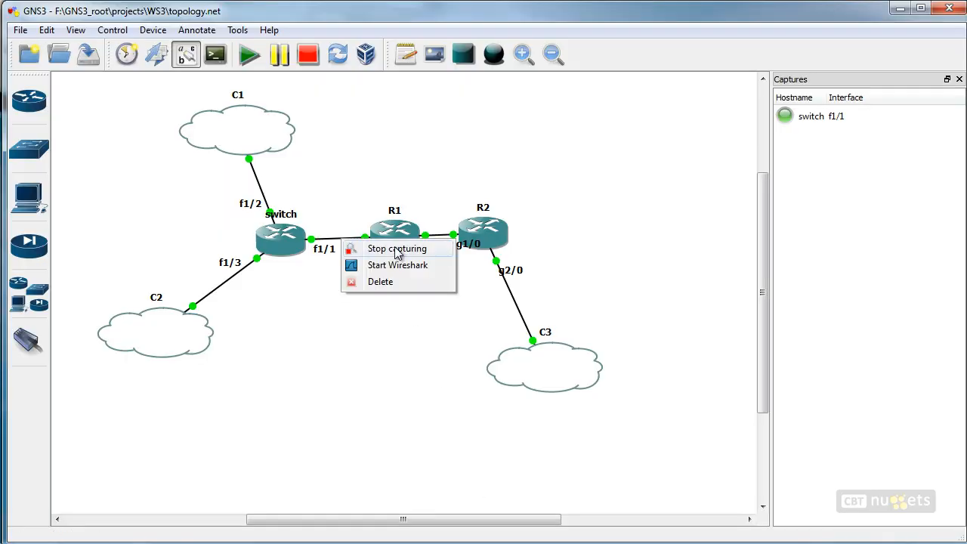
{"action": "left_click", "coordinate": [393, 251]}
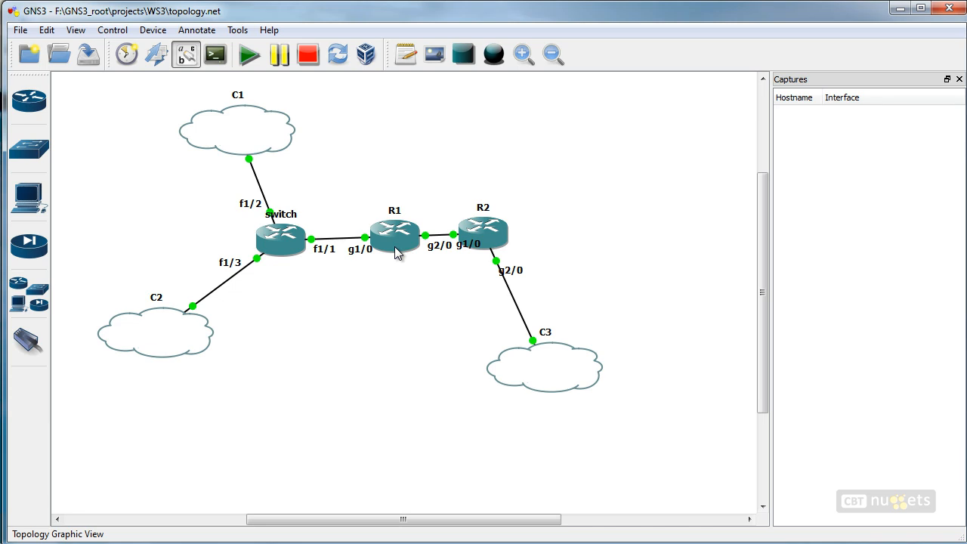
{"action": "left_click_drag", "start_coordinate": [2, 208], "coordinate": [434, 65]}
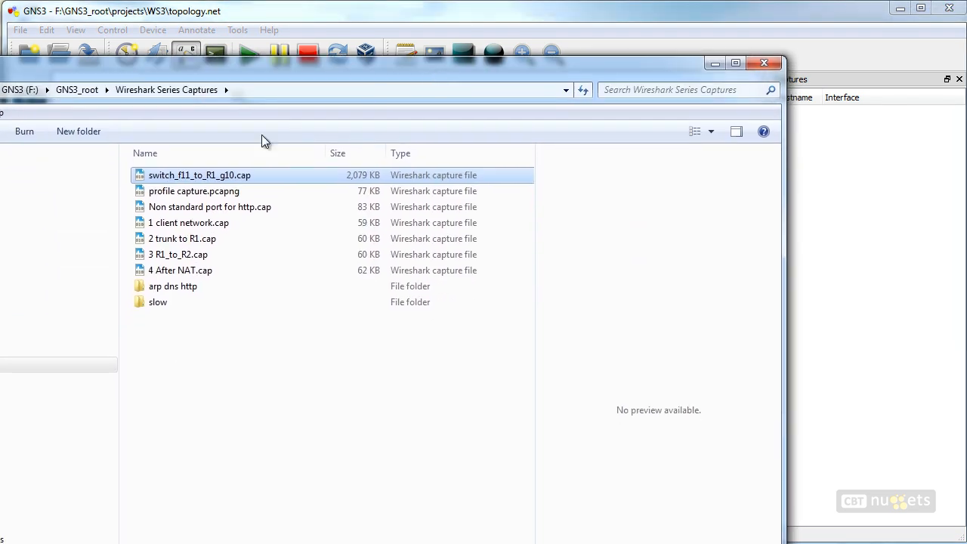
{"action": "left_click", "coordinate": [202, 178]}
{"action": "type", "text": "latency"}
{"action": "key", "text": "Return"}
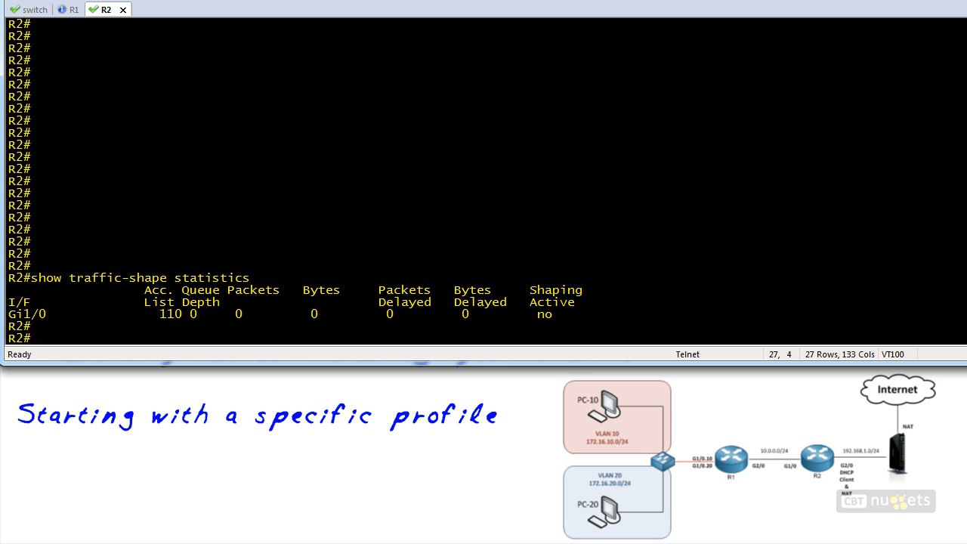
Switch to the R2 console and run show traffic-shape statistics again to check the shaped and delayed traffic.
{"action": "key", "text": "Up"}
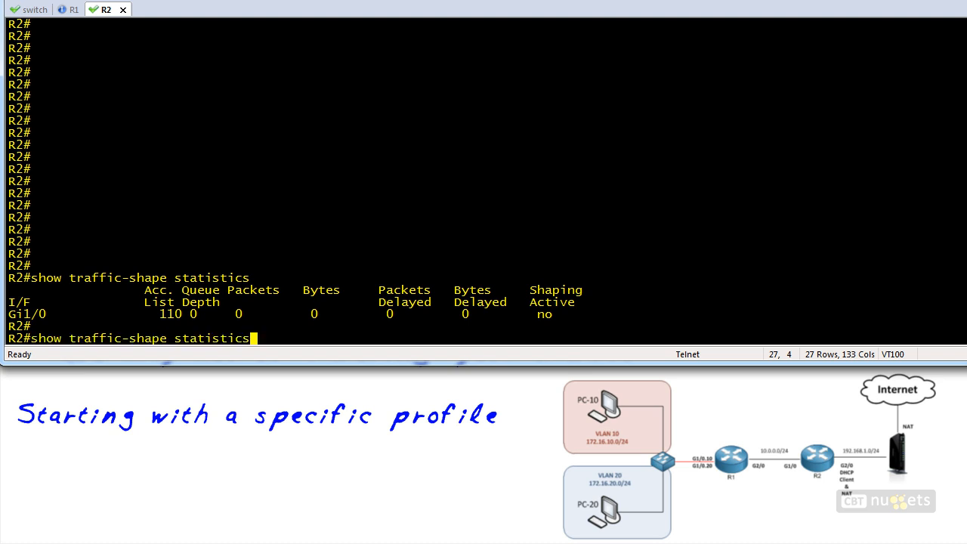
{"action": "key", "text": "Return"}
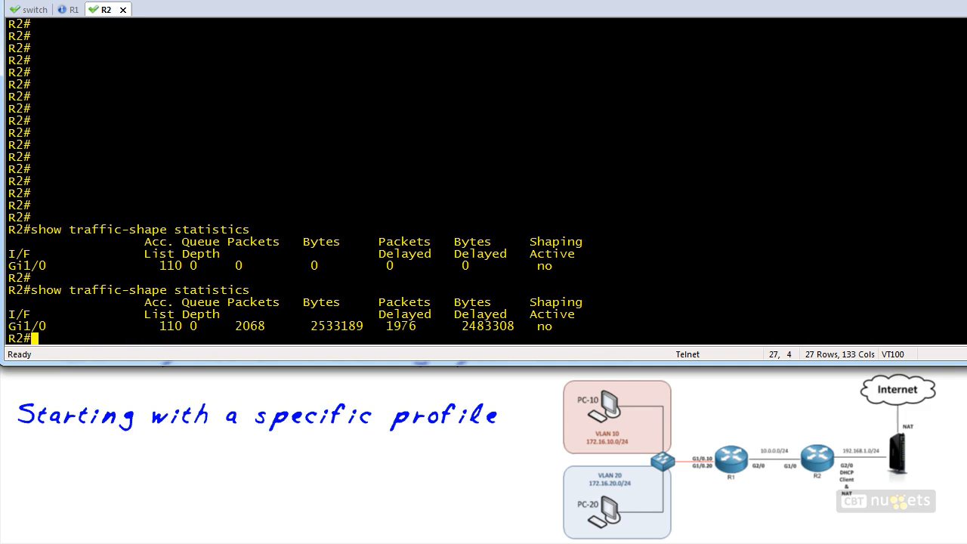
{"action": "mouse_move", "coordinate": [250, 339]}
{"action": "left_mouse_down"}
{"action": "mouse_move", "coordinate": [378, 330]}
{"action": "mouse_move", "coordinate": [210, 318]}
{"action": "mouse_move", "coordinate": [270, 337]}
{"action": "left_mouse_up"}
{"action": "mouse_move", "coordinate": [383, 321]}
{"action": "left_mouse_down"}
{"action": "mouse_move", "coordinate": [422, 322]}
{"action": "mouse_move", "coordinate": [431, 337]}
{"action": "mouse_move", "coordinate": [540, 321]}
{"action": "mouse_move", "coordinate": [377, 313]}
{"action": "left_mouse_up"}
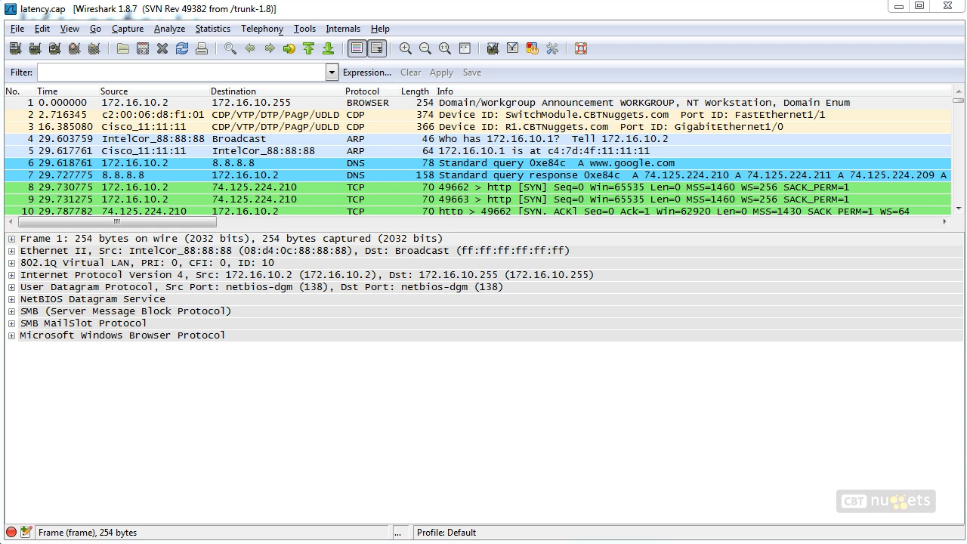
{"action": "mouse_move", "coordinate": [343, 398]}
{"action": "left_mouse_down"}
{"action": "mouse_move", "coordinate": [344, 438]}
{"action": "mouse_move", "coordinate": [431, 456]}
{"action": "mouse_move", "coordinate": [350, 458]}
{"action": "left_mouse_up"}
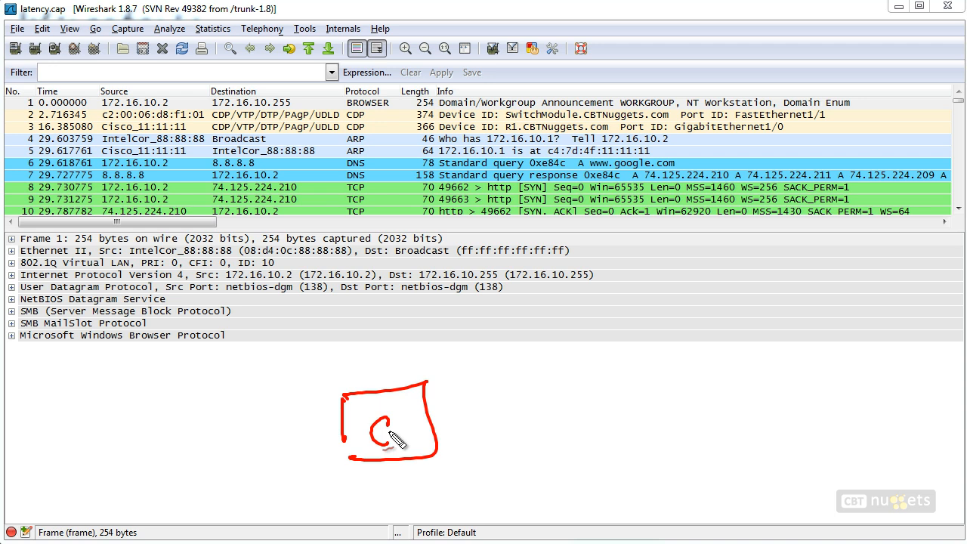
{"action": "left_click_drag", "start_coordinate": [452, 434], "coordinate": [808, 410]}
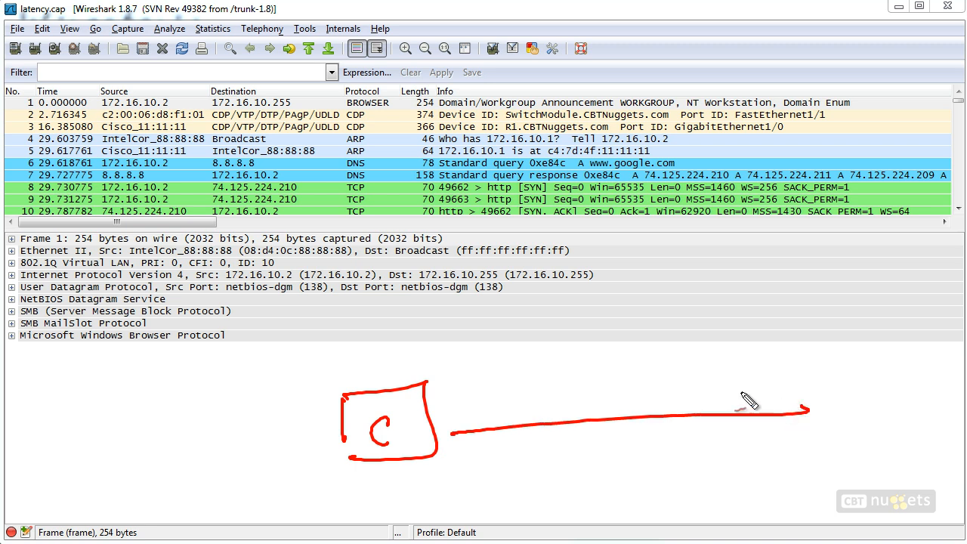
{"action": "mouse_move", "coordinate": [884, 392]}
{"action": "left_mouse_down"}
{"action": "mouse_move", "coordinate": [854, 396]}
{"action": "mouse_move", "coordinate": [852, 416]}
{"action": "left_mouse_up"}
{"action": "left_click_drag", "start_coordinate": [833, 389], "coordinate": [832, 425]}
{"action": "left_click_drag", "start_coordinate": [837, 367], "coordinate": [848, 436]}
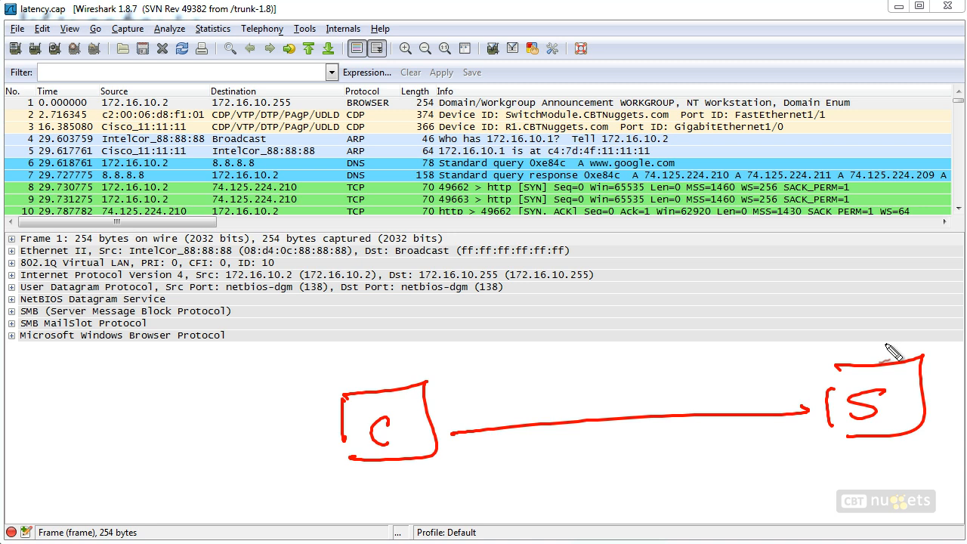
{"action": "mouse_move", "coordinate": [444, 410]}
{"action": "left_mouse_down"}
{"action": "mouse_move", "coordinate": [626, 395]}
{"action": "mouse_move", "coordinate": [611, 394]}
{"action": "left_mouse_up"}
{"action": "mouse_move", "coordinate": [647, 436]}
{"action": "left_mouse_down"}
{"action": "mouse_move", "coordinate": [492, 453]}
{"action": "mouse_move", "coordinate": [514, 440]}
{"action": "left_mouse_up"}
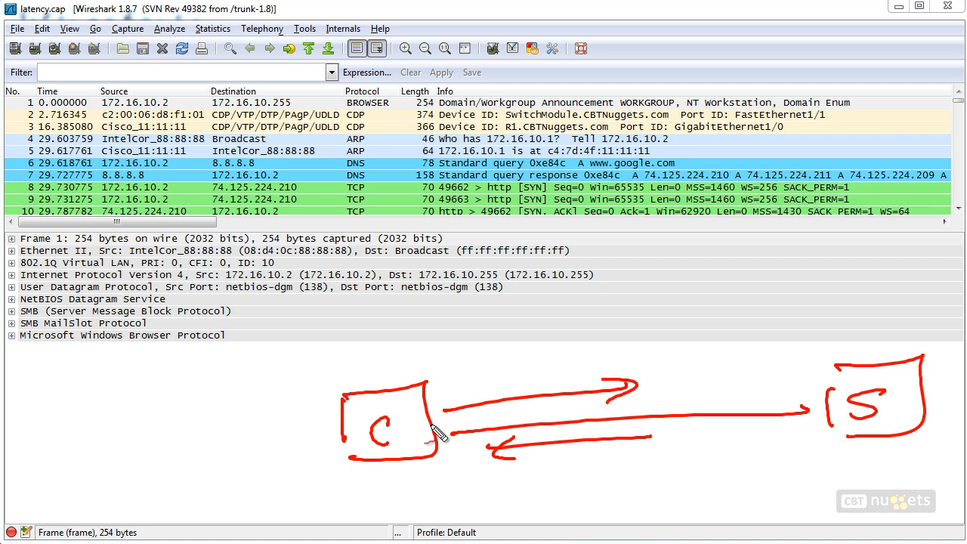
{"action": "left_click", "coordinate": [267, 500]}
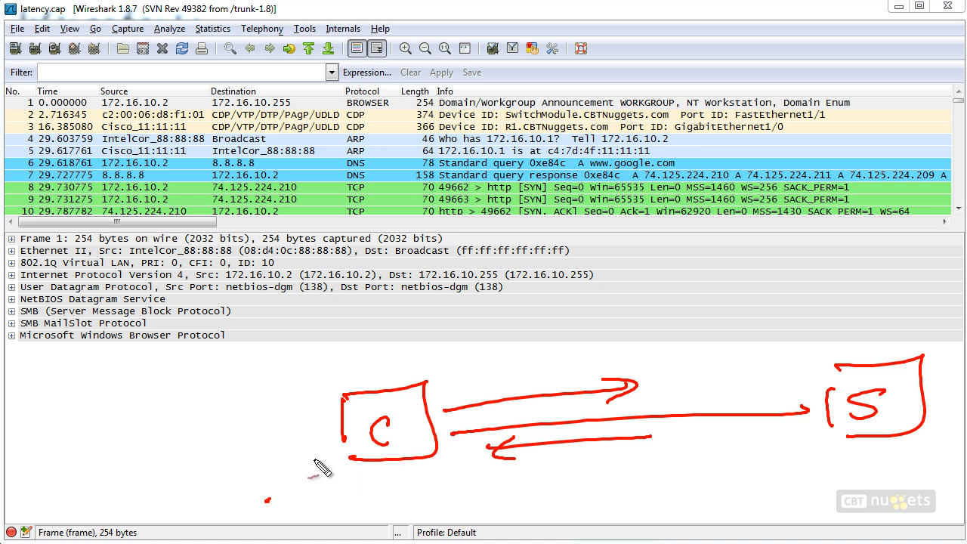
{"action": "left_click_drag", "start_coordinate": [315, 460], "coordinate": [310, 470]}
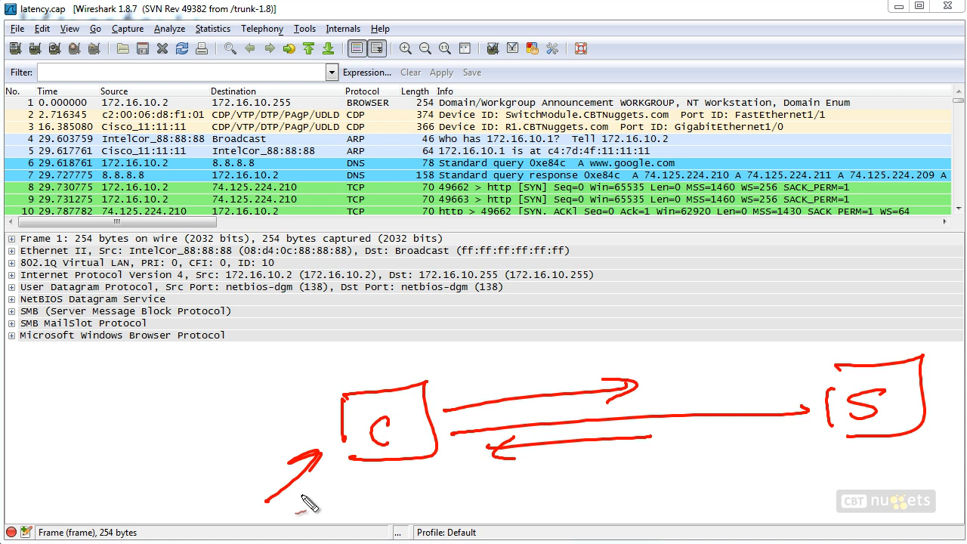
{"action": "mouse_move", "coordinate": [468, 59]}
{"action": "left_mouse_down"}
{"action": "mouse_move", "coordinate": [412, 80]}
{"action": "mouse_move", "coordinate": [423, 89]}
{"action": "left_mouse_up"}
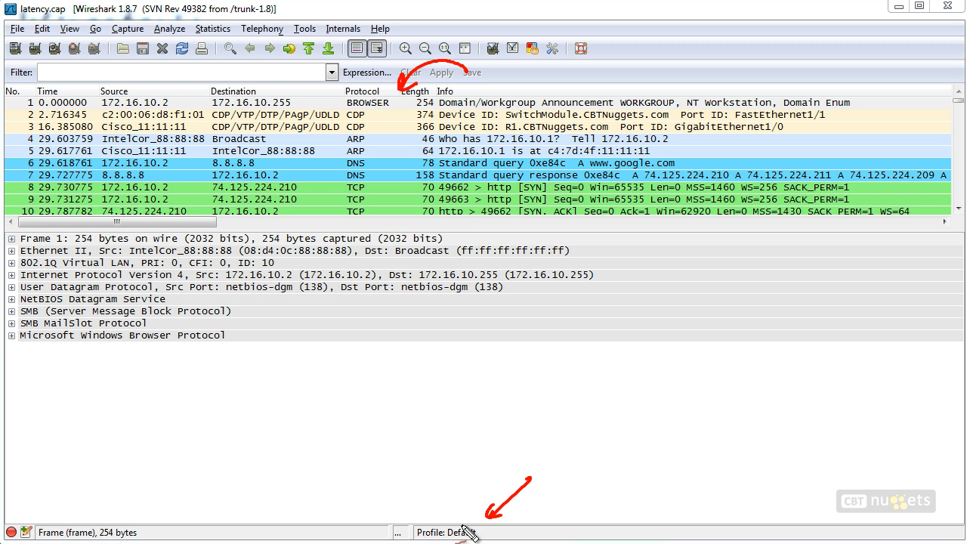
{"action": "left_click_drag", "start_coordinate": [394, 118], "coordinate": [405, 113]}
{"action": "key", "text": "Escape"}
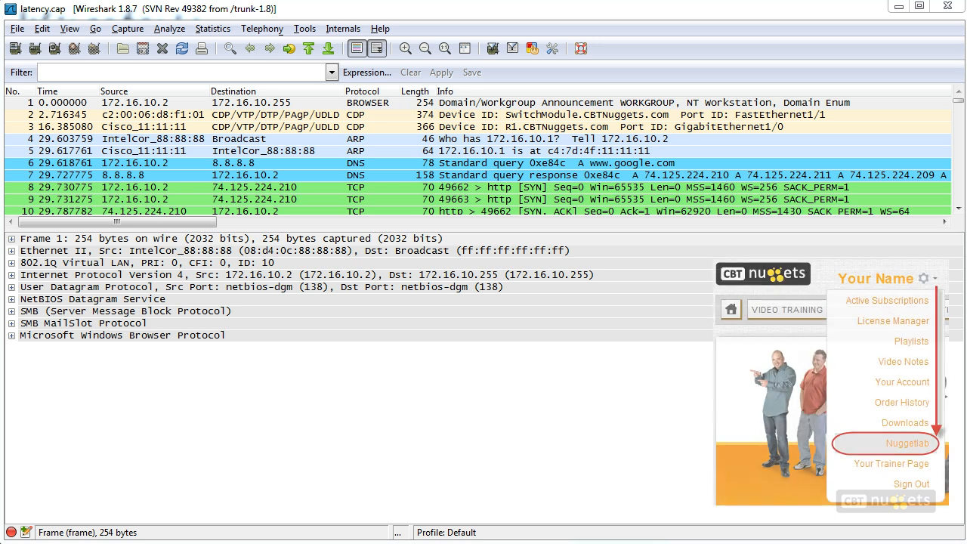
Switch to the Looking for Latency Issues folder, view the preferences file in Notepad, and close it.
{"action": "left_click_drag", "start_coordinate": [0, 87], "coordinate": [512, 60]}
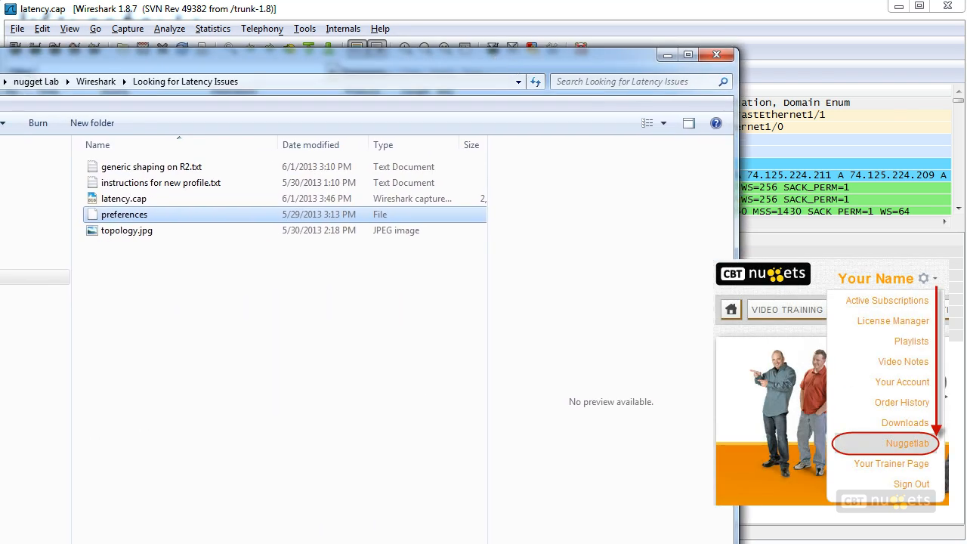
{"action": "key", "text": "ctrl+shift+d"}
{"action": "mouse_move", "coordinate": [101, 223]}
{"action": "left_mouse_down"}
{"action": "mouse_move", "coordinate": [149, 221]}
{"action": "mouse_move", "coordinate": [96, 229]}
{"action": "left_mouse_up"}
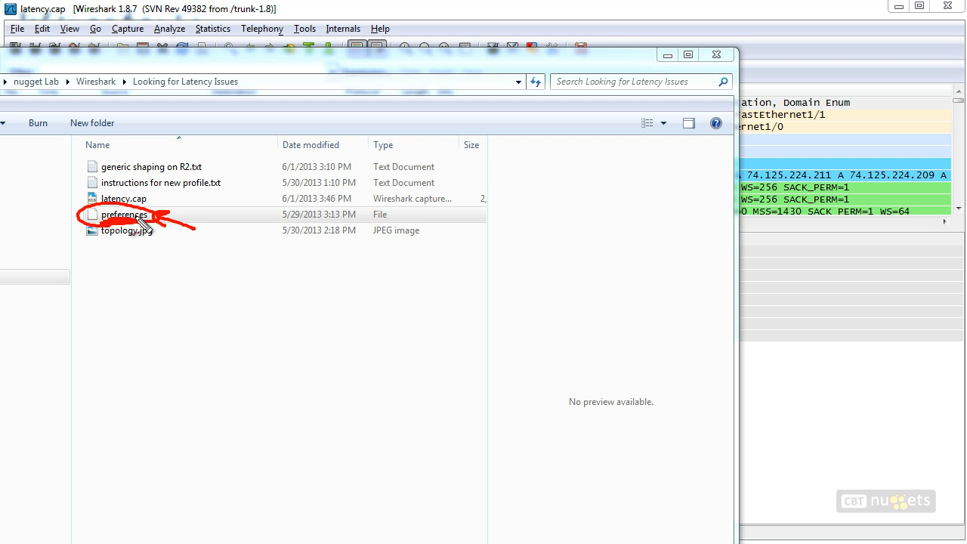
{"action": "left_click", "coordinate": [133, 218]}
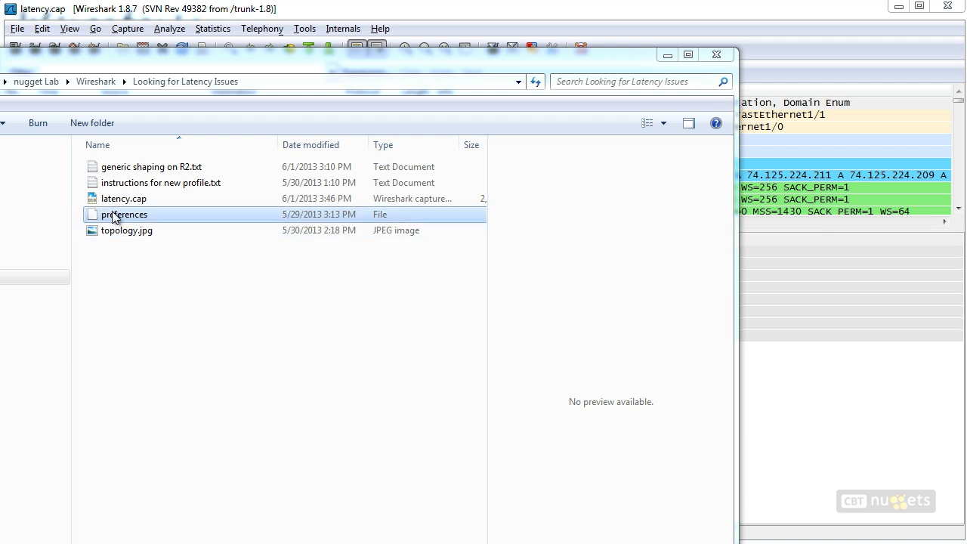
{"action": "double_click", "coordinate": [114, 215]}
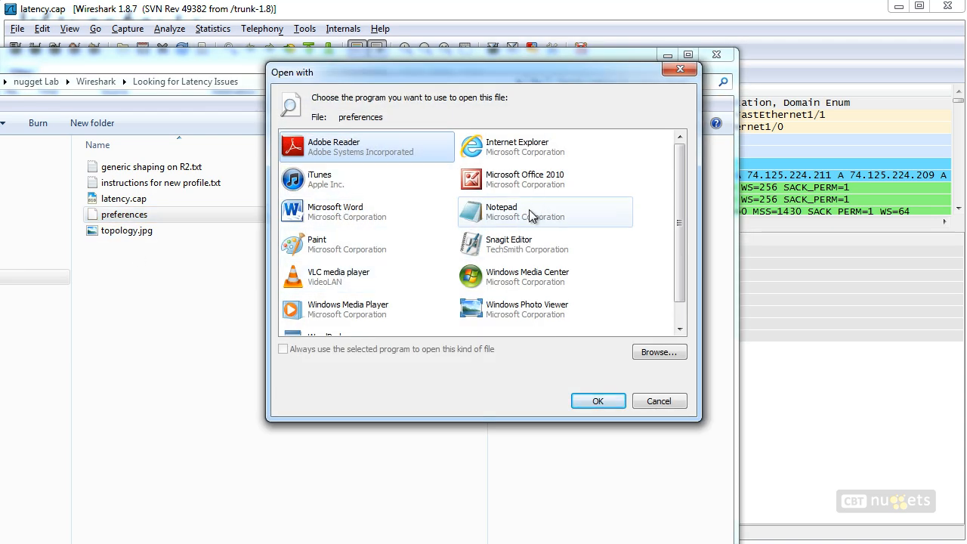
{"action": "double_click", "coordinate": [520, 215]}
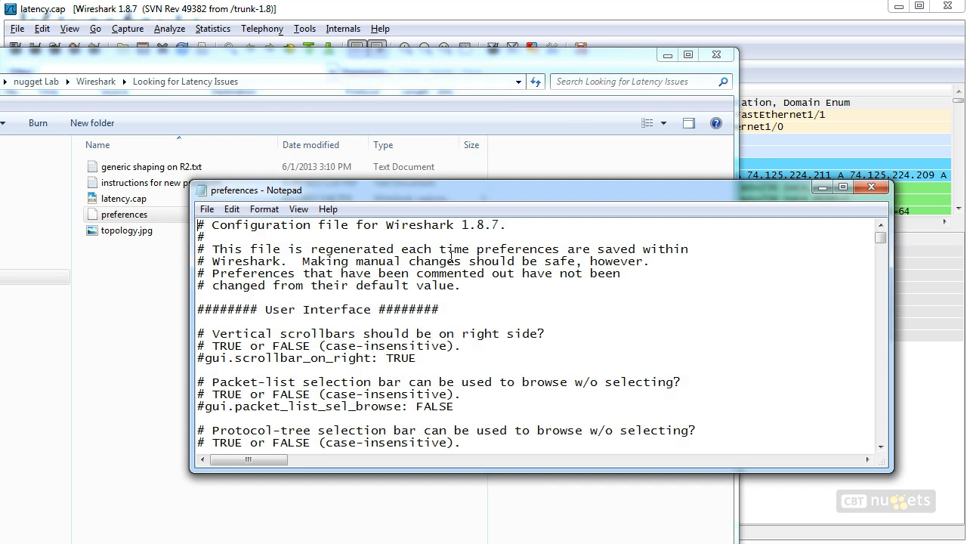
{"action": "left_click", "coordinate": [867, 190]}
Copy the preferences file from the Looking for Latency Issues folder and minimize the folder window.
{"action": "right_click", "coordinate": [126, 219]}
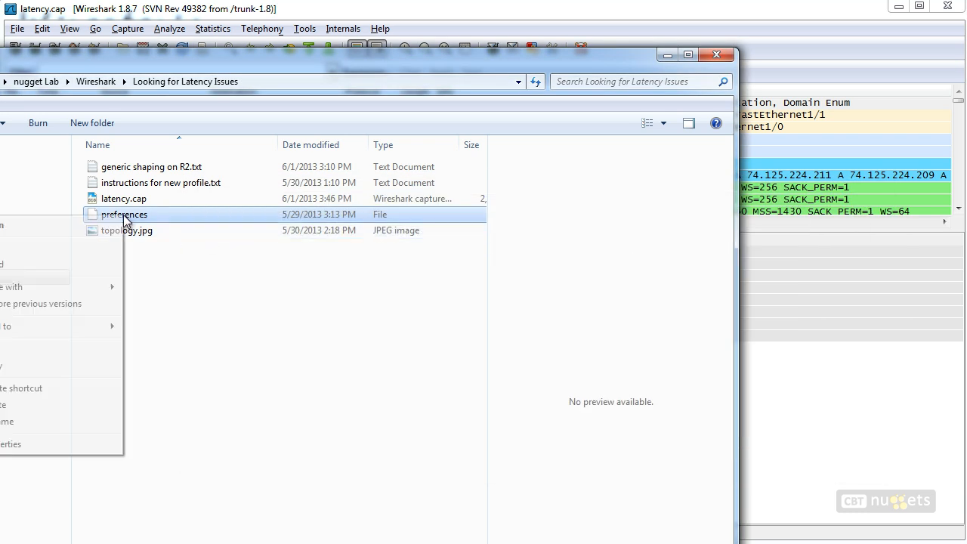
{"action": "left_click", "coordinate": [15, 367]}
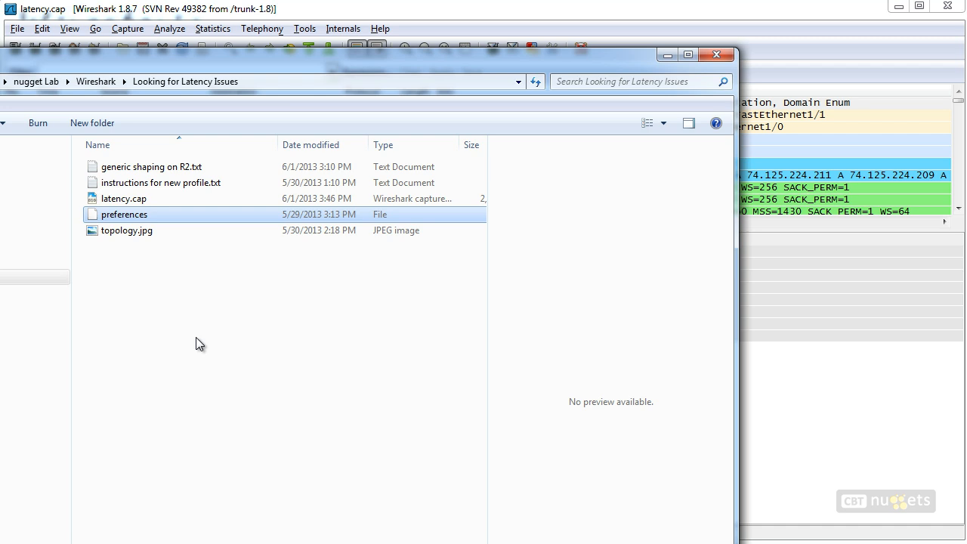
{"action": "left_click", "coordinate": [667, 55]}
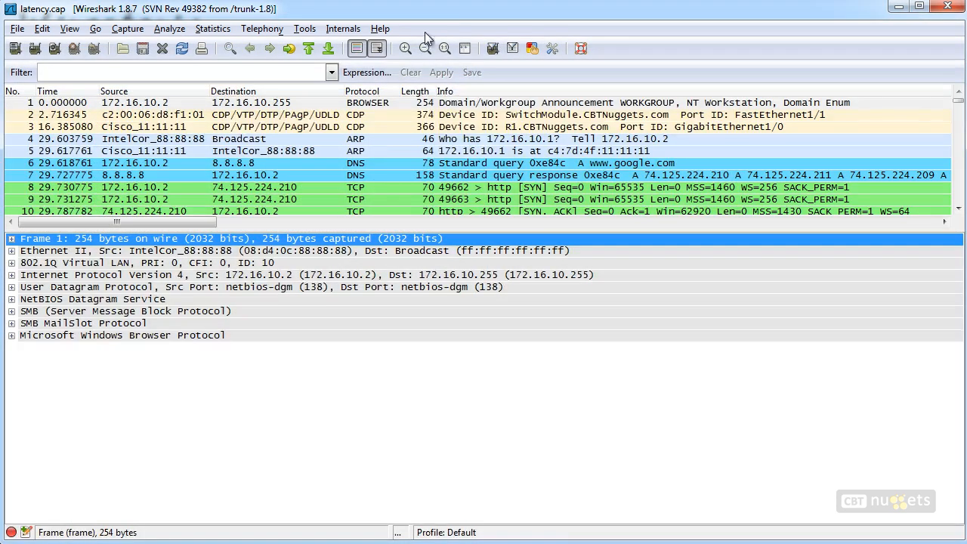
Open Wireshark's personal configuration folder from the About Wireshark folder list and go into its profiles subfolder.
{"action": "left_click", "coordinate": [382, 30]}
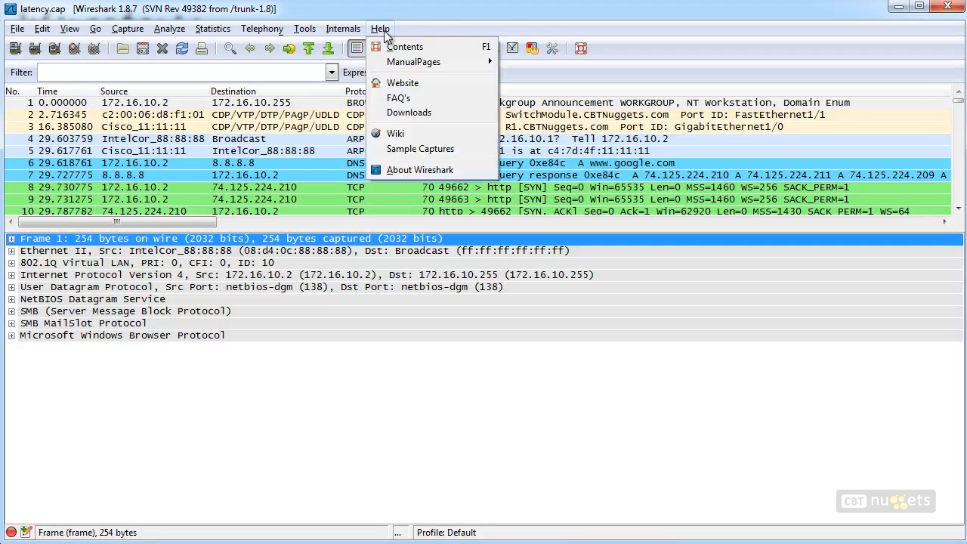
{"action": "left_click", "coordinate": [414, 171]}
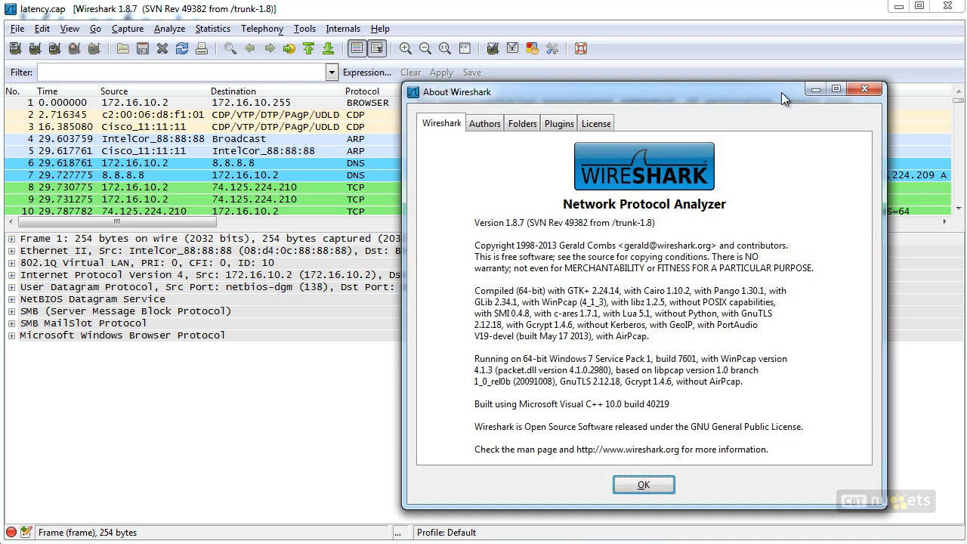
{"action": "left_click", "coordinate": [524, 124]}
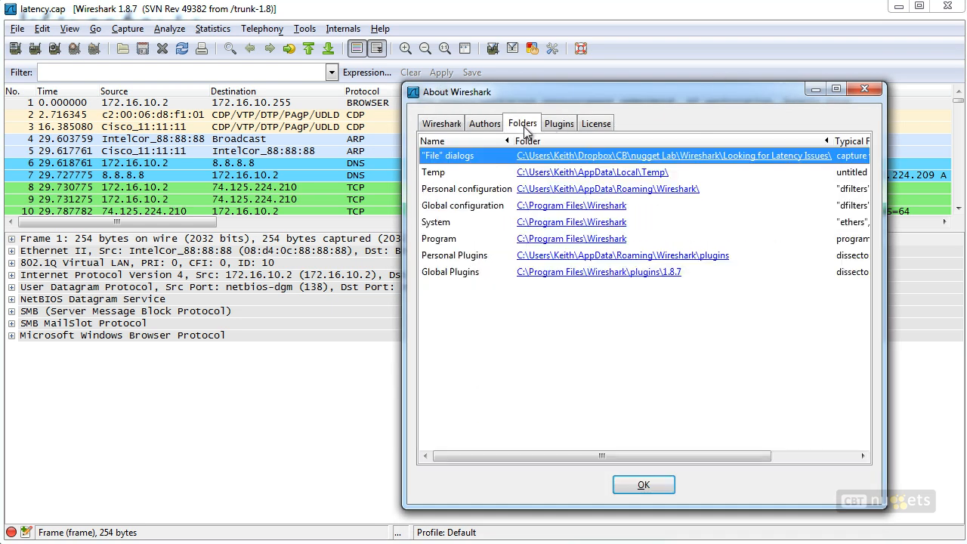
{"action": "left_click", "coordinate": [559, 195]}
{"action": "mouse_move", "coordinate": [192, 83]}
{"action": "left_mouse_down"}
{"action": "mouse_move", "coordinate": [306, 81]}
{"action": "mouse_move", "coordinate": [238, 98]}
{"action": "left_mouse_up"}
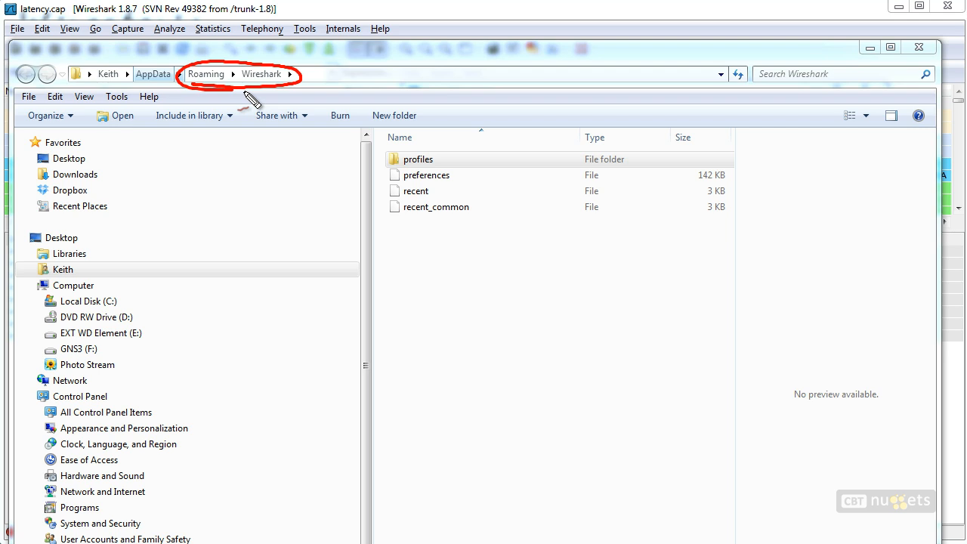
{"action": "mouse_move", "coordinate": [408, 176]}
{"action": "left_mouse_down"}
{"action": "mouse_move", "coordinate": [453, 155]}
{"action": "mouse_move", "coordinate": [414, 166]}
{"action": "left_mouse_up"}
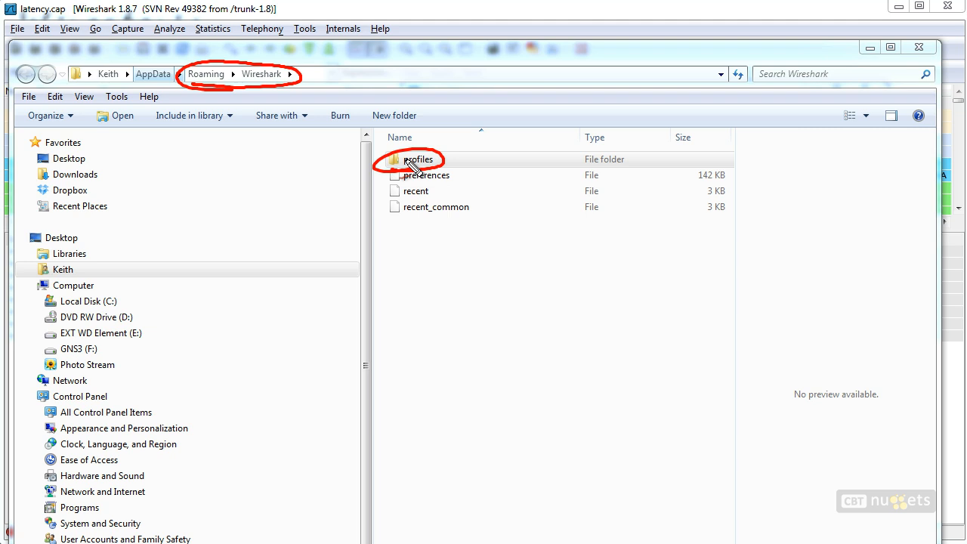
{"action": "double_click", "coordinate": [413, 165]}
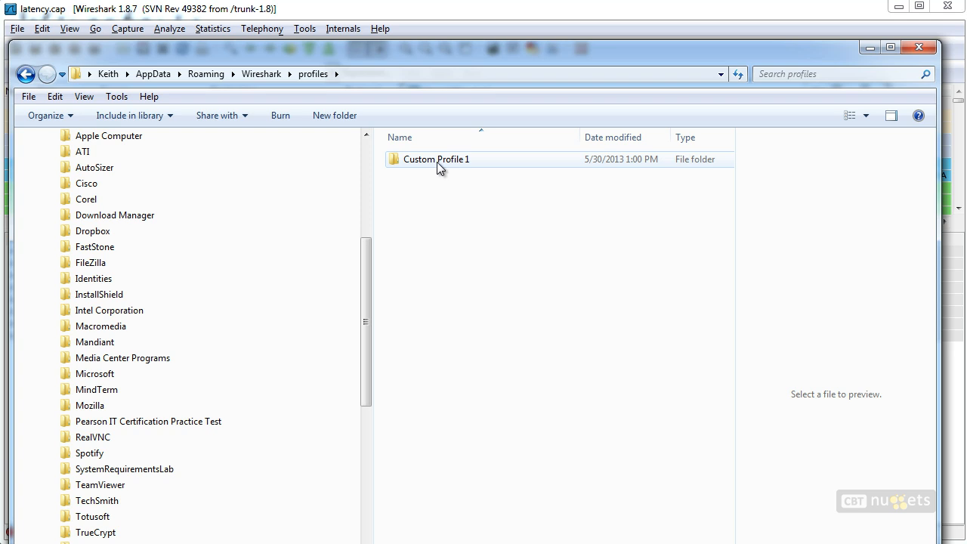
Create a new folder named Latency Profile inside the Wireshark profiles folder.
{"action": "right_click", "coordinate": [449, 192]}
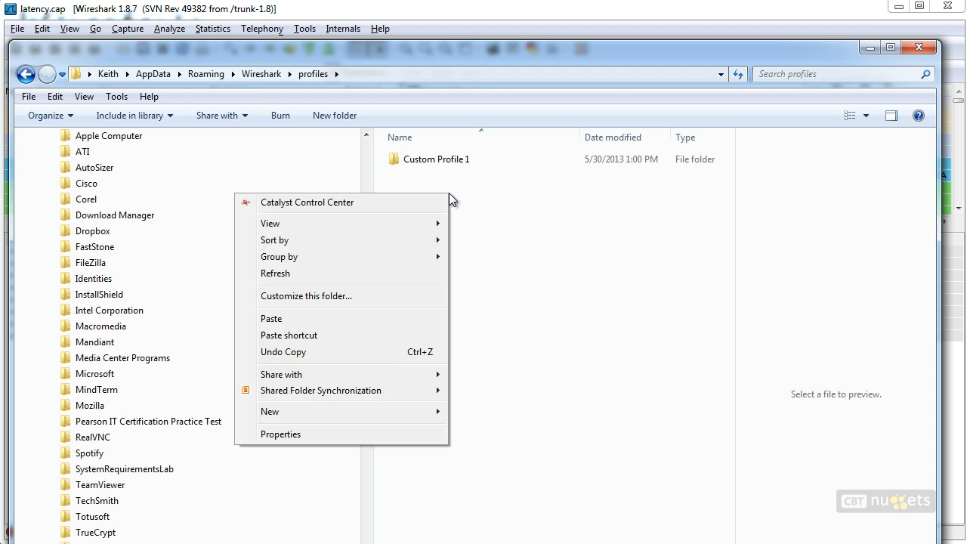
{"action": "mouse_move", "coordinate": [301, 413]}
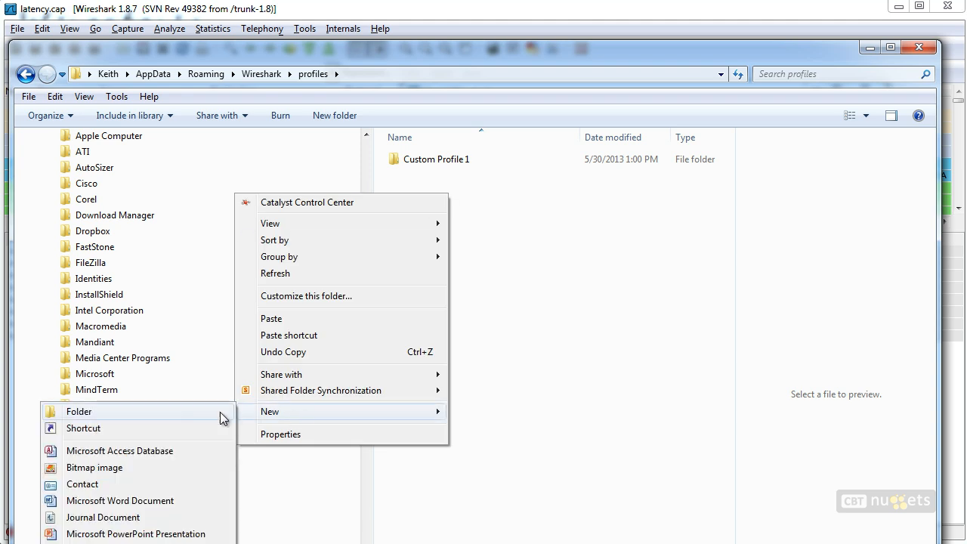
{"action": "left_click", "coordinate": [185, 411]}
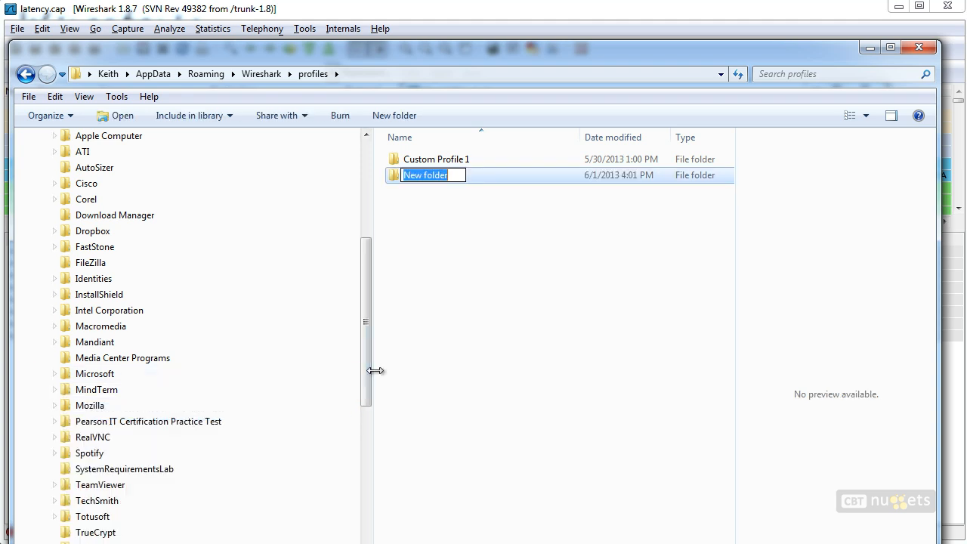
{"action": "type", "text": "Latenc"}
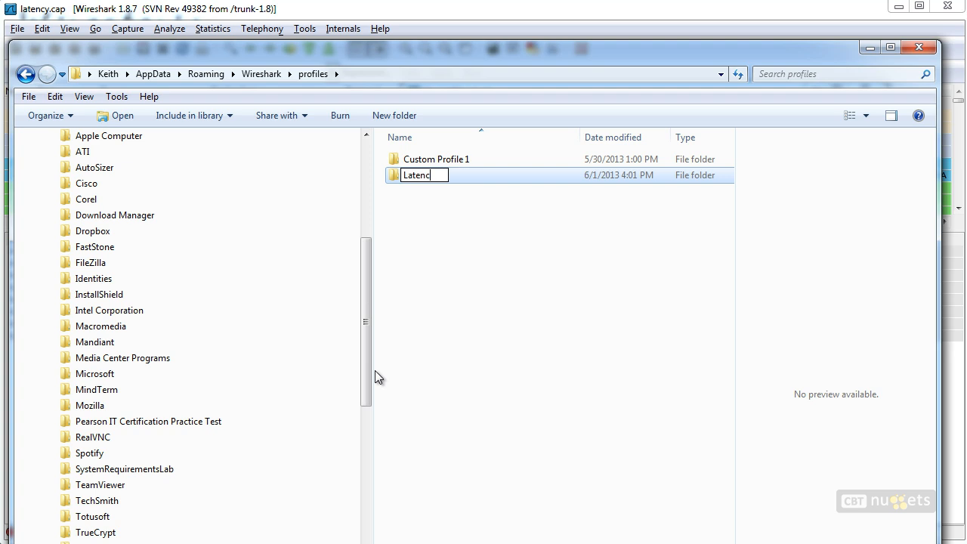
{"action": "type", "text": "y Profile"}
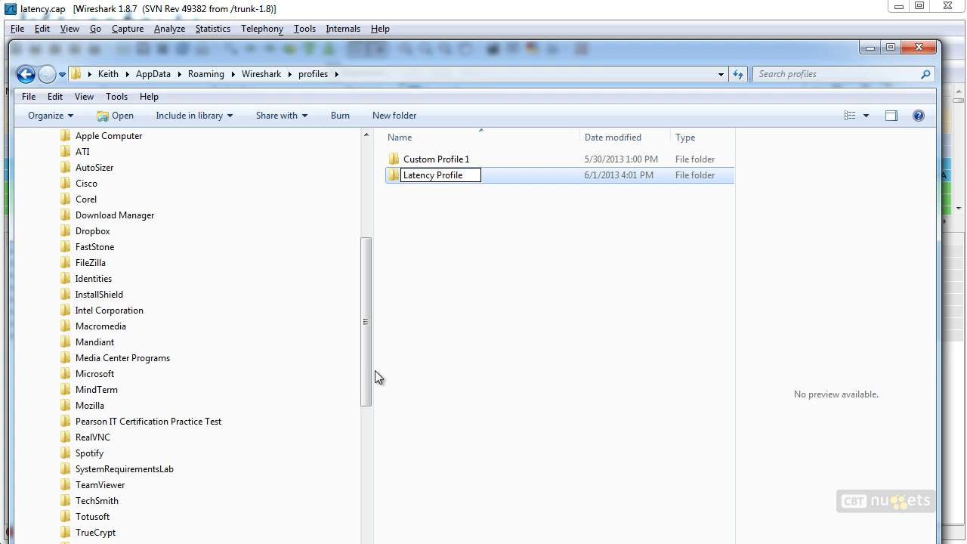
{"action": "key", "text": "Return"}
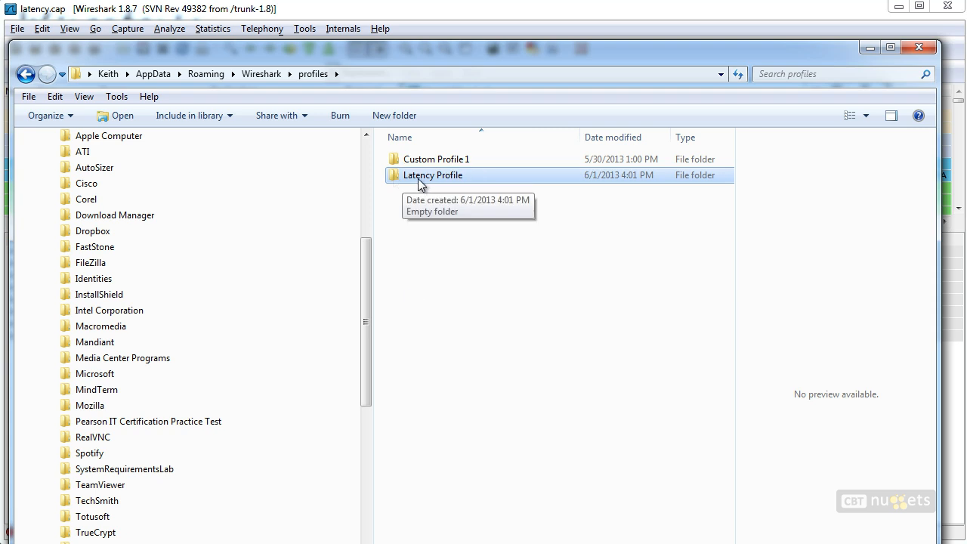
Paste the copied preferences file into the Latency Profile folder, minimize the folder window and close About Wireshark.
{"action": "double_click", "coordinate": [418, 177]}
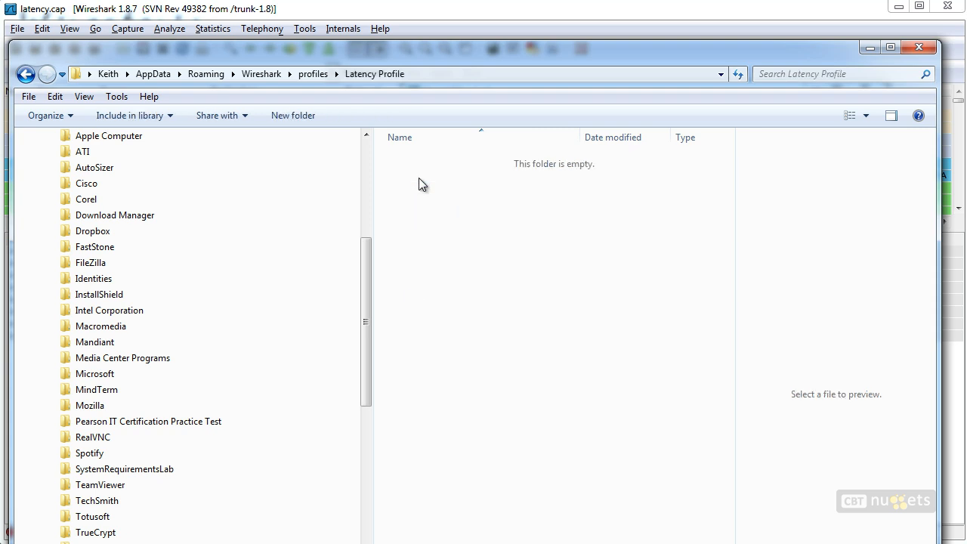
{"action": "key", "text": "ctrl+shift+d"}
{"action": "left_click_drag", "start_coordinate": [355, 85], "coordinate": [343, 89]}
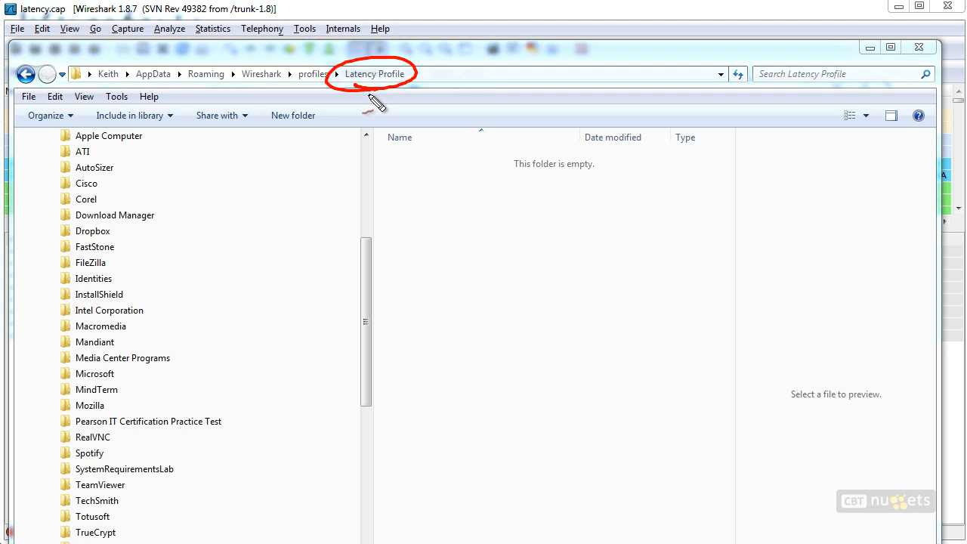
{"action": "key", "text": "Escape"}
{"action": "right_click", "coordinate": [478, 259]}
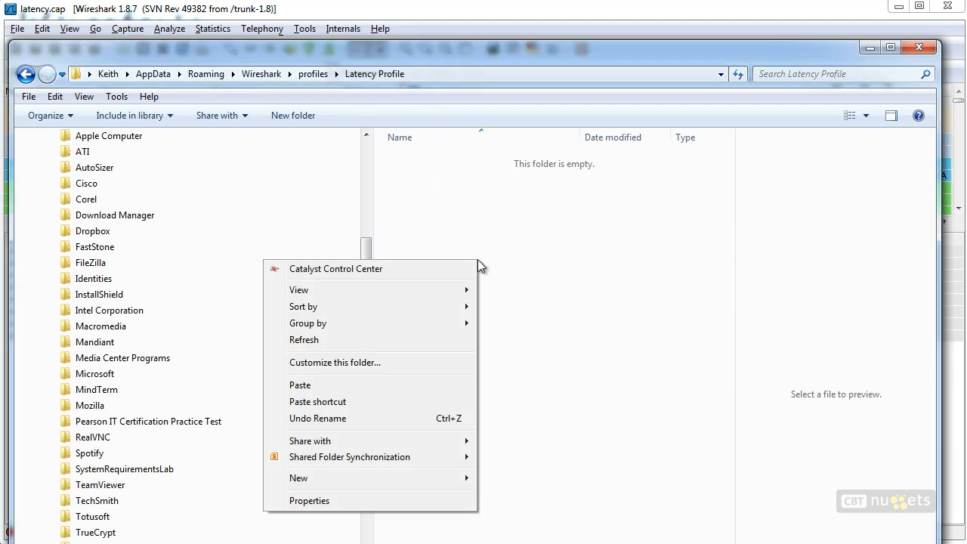
{"action": "left_click", "coordinate": [332, 383]}
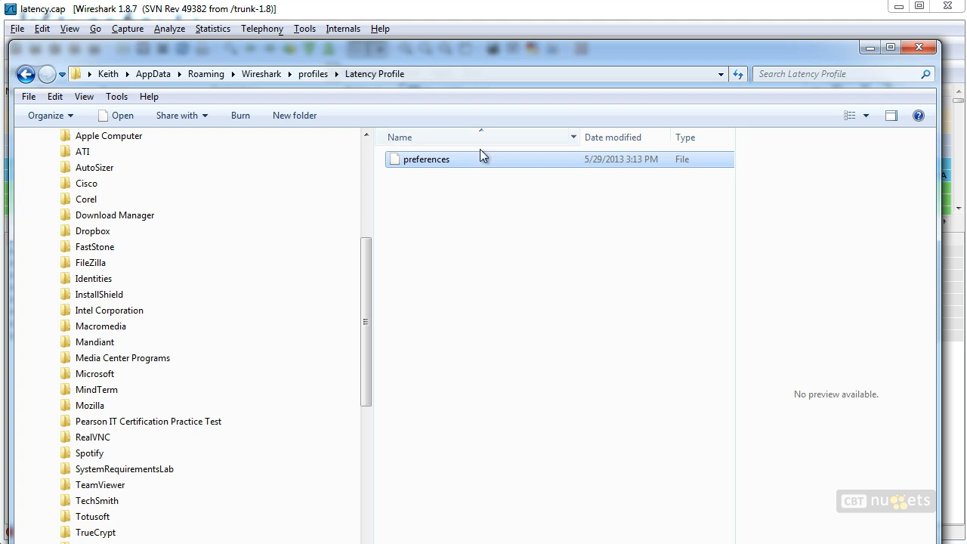
{"action": "left_click", "coordinate": [870, 48]}
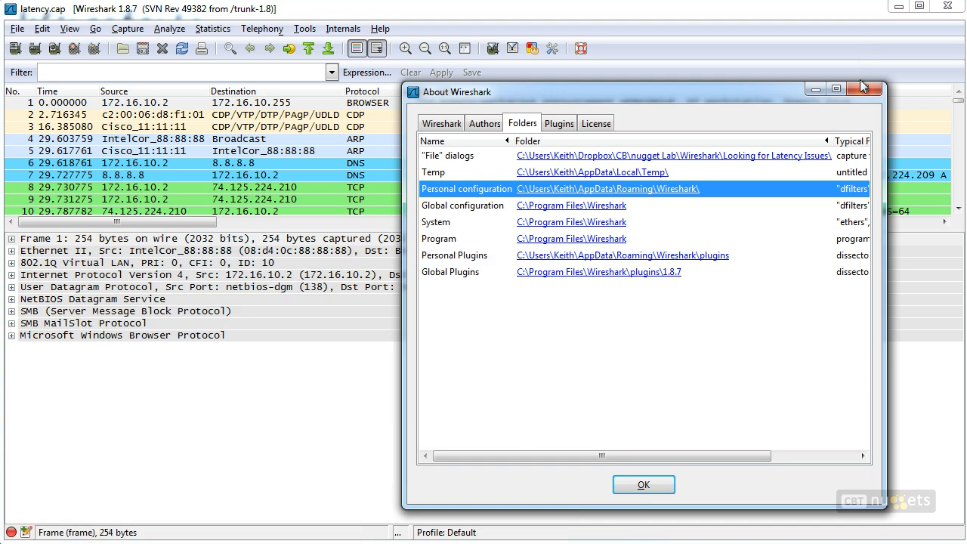
{"action": "left_click", "coordinate": [643, 486]}
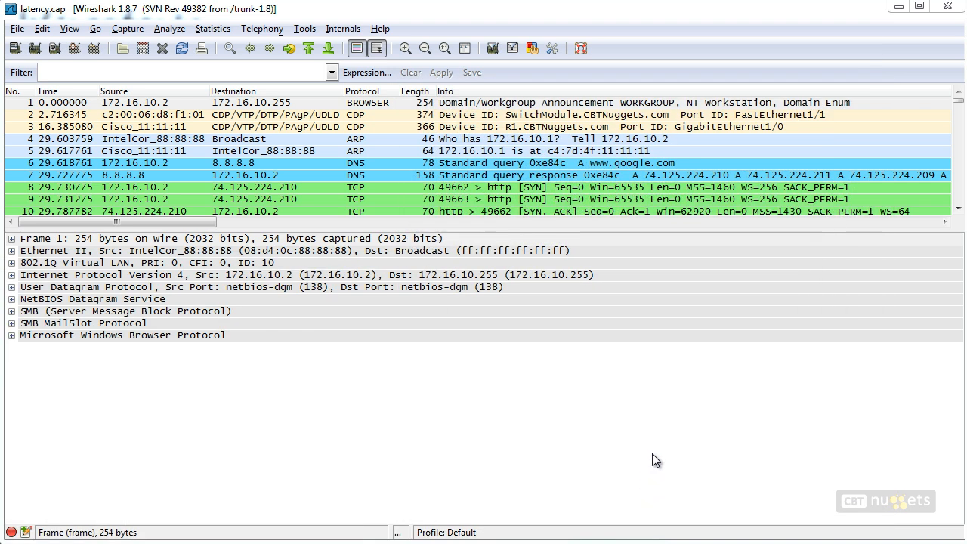
Switch the active configuration profile to Latency Profile.
{"action": "left_click", "coordinate": [41, 29]}
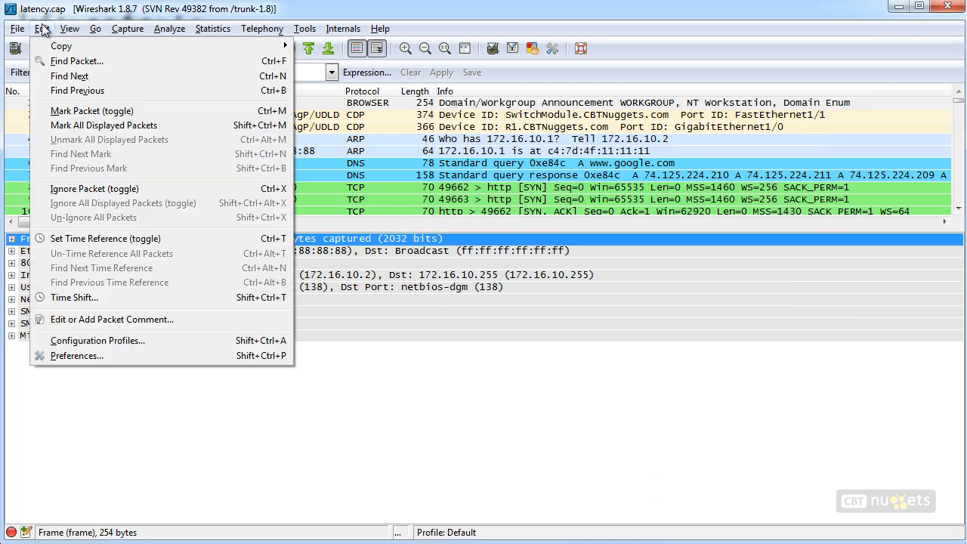
{"action": "left_click", "coordinate": [98, 341]}
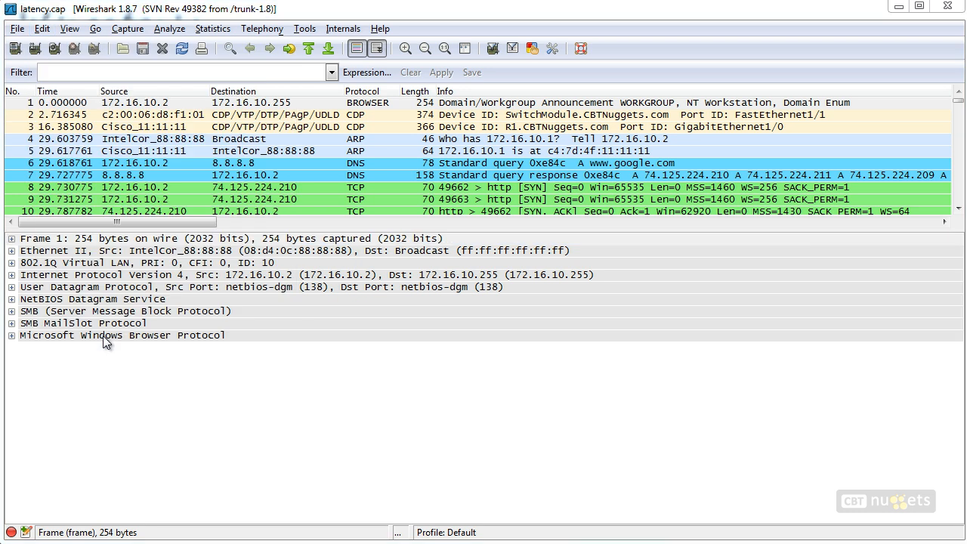
{"action": "left_click_drag", "start_coordinate": [623, 146], "coordinate": [592, 152]}
{"action": "left_click_drag", "start_coordinate": [602, 144], "coordinate": [603, 157]}
{"action": "left_click_drag", "start_coordinate": [511, 500], "coordinate": [477, 525]}
{"action": "left_click_drag", "start_coordinate": [476, 514], "coordinate": [488, 521]}
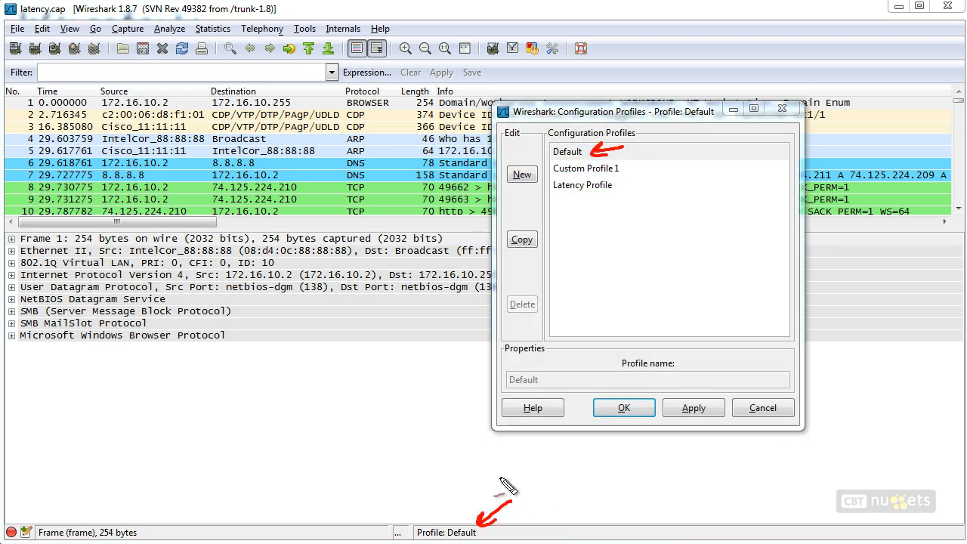
{"action": "left_click_drag", "start_coordinate": [654, 154], "coordinate": [635, 168]}
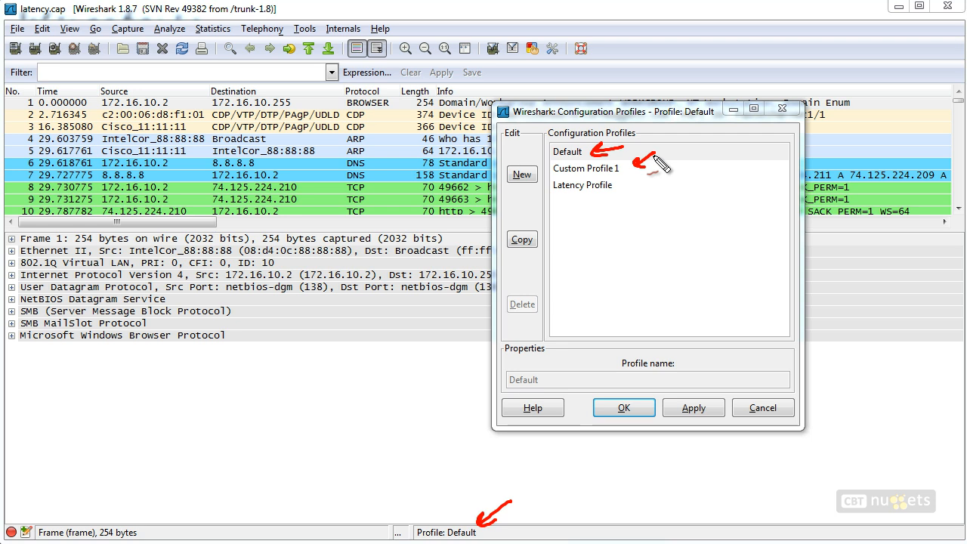
{"action": "left_click_drag", "start_coordinate": [655, 175], "coordinate": [631, 188]}
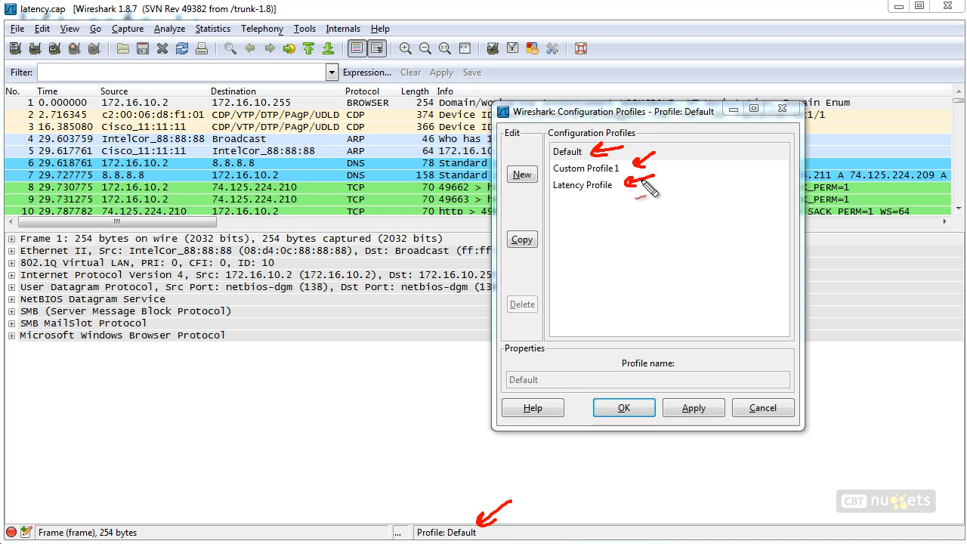
{"action": "key", "text": "Escape"}
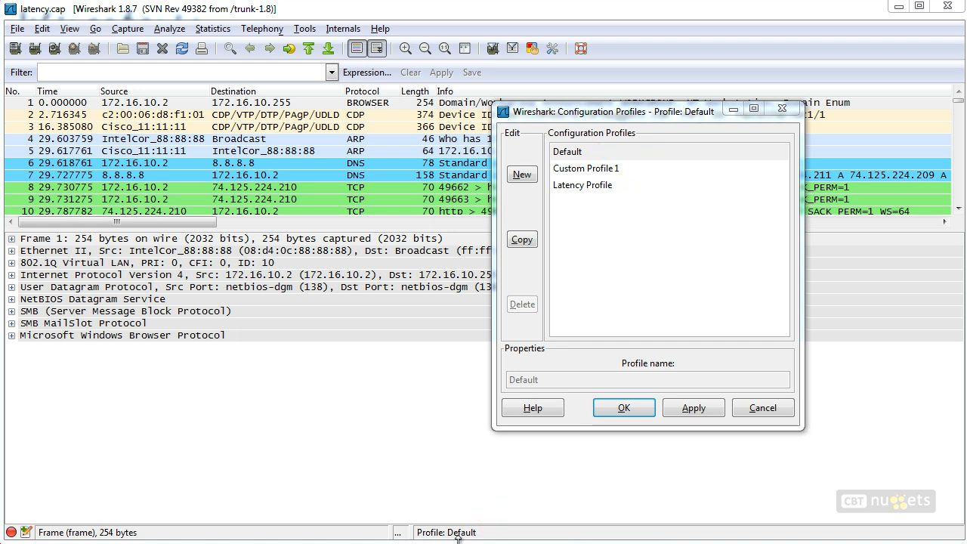
{"action": "left_click", "coordinate": [591, 186]}
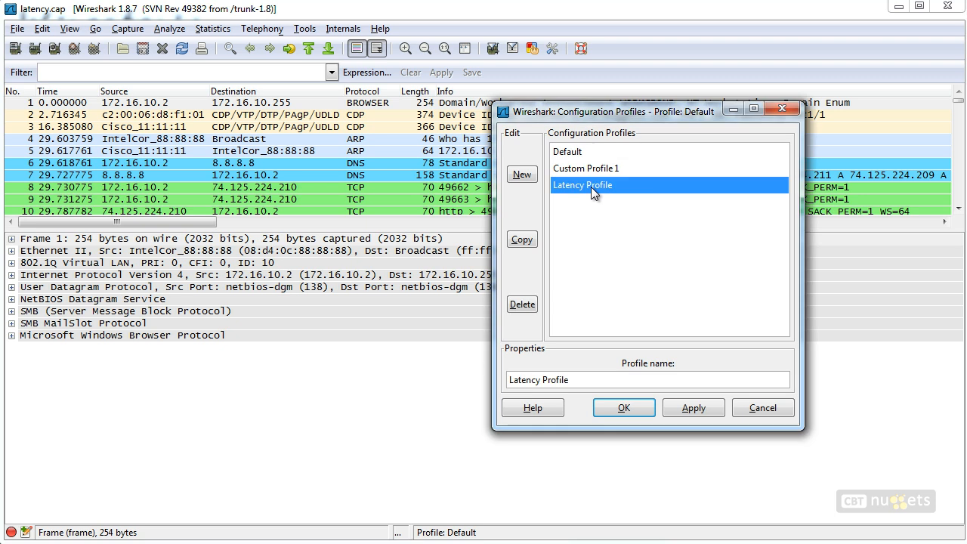
{"action": "left_click", "coordinate": [624, 409]}
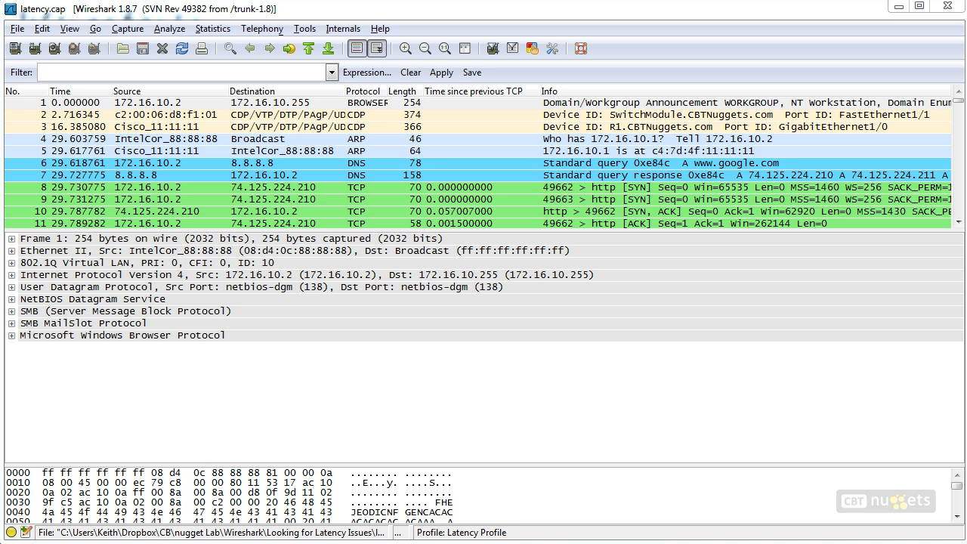
Sort the packet list by Time since previous TCP in descending order and jump to the first packet.
{"action": "left_click_drag", "start_coordinate": [524, 64], "coordinate": [503, 80]}
{"action": "left_click_drag", "start_coordinate": [507, 71], "coordinate": [517, 79]}
{"action": "right_click", "coordinate": [468, 94]}
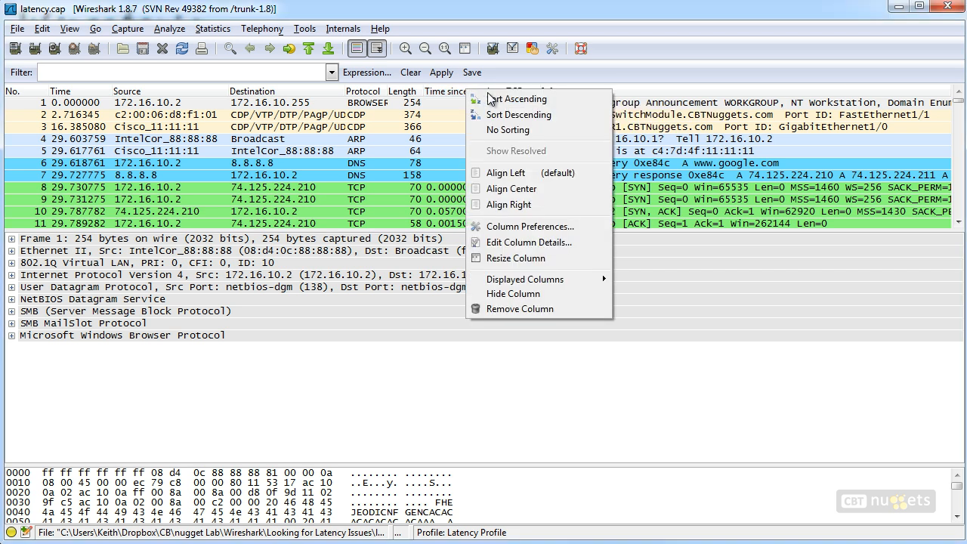
{"action": "left_click", "coordinate": [504, 117]}
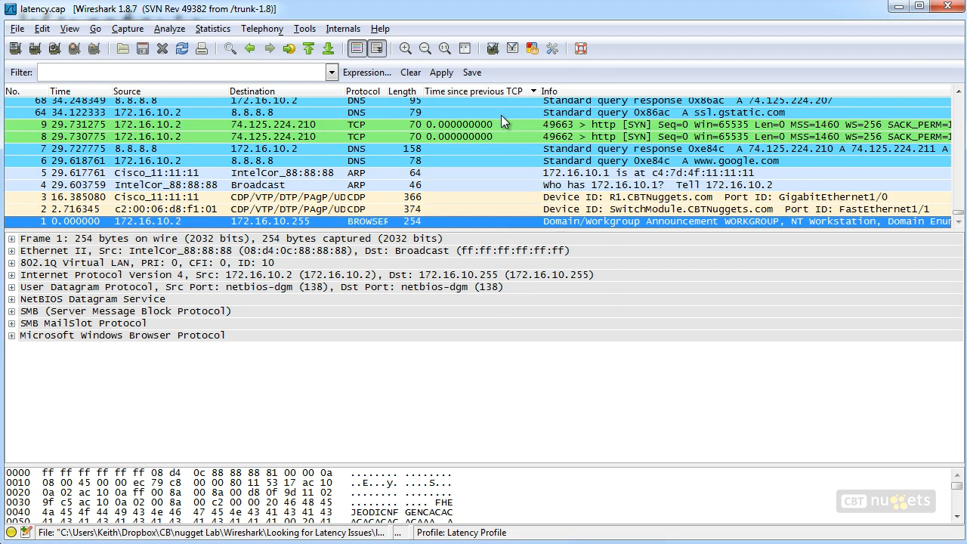
{"action": "left_click", "coordinate": [310, 51]}
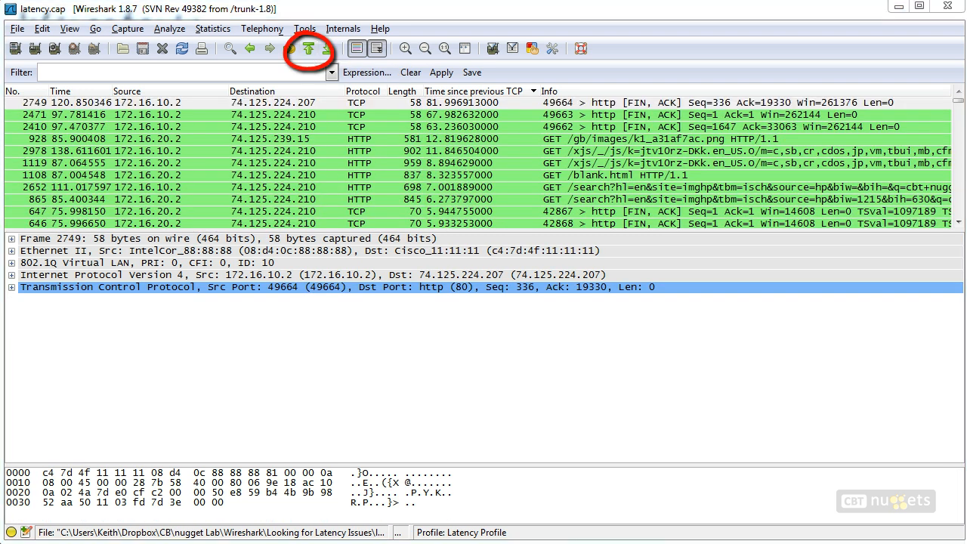
Examine the packets with the largest TCP delays, comparing the FIN, ACK packets with the HTTP GET requests.
{"action": "mouse_move", "coordinate": [433, 112]}
{"action": "left_mouse_down"}
{"action": "mouse_move", "coordinate": [445, 107]}
{"action": "mouse_move", "coordinate": [429, 111]}
{"action": "mouse_move", "coordinate": [434, 94]}
{"action": "left_mouse_up"}
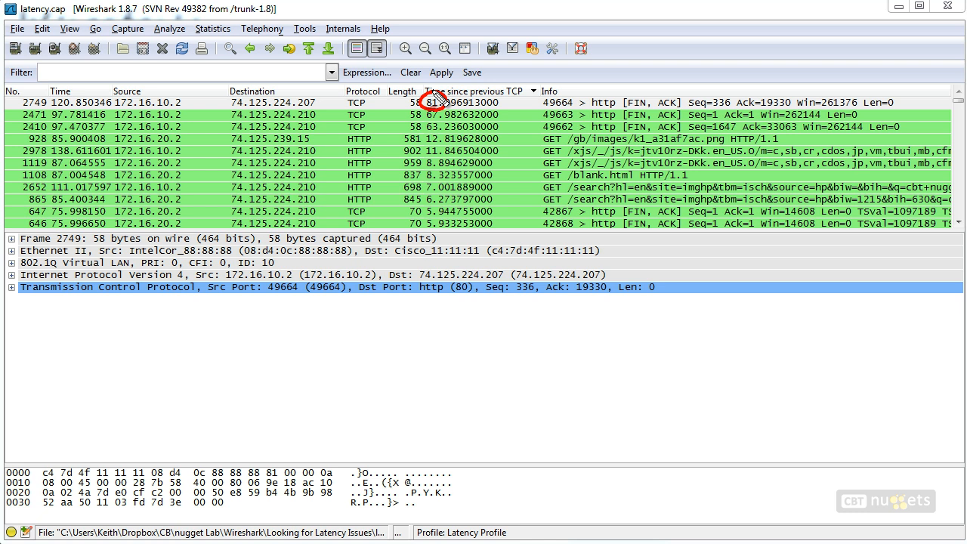
{"action": "left_click_drag", "start_coordinate": [626, 109], "coordinate": [680, 109]}
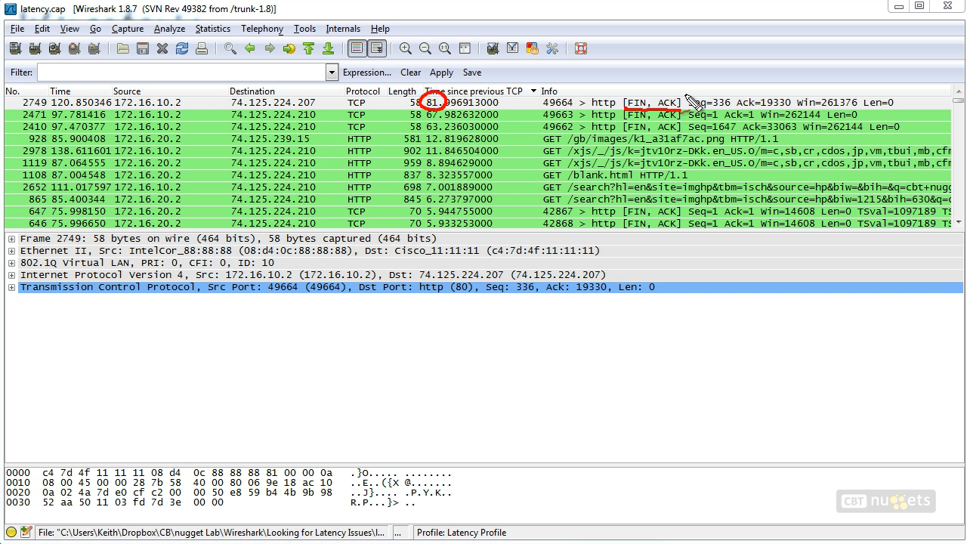
{"action": "left_click_drag", "start_coordinate": [625, 119], "coordinate": [680, 119]}
{"action": "left_click_drag", "start_coordinate": [625, 132], "coordinate": [680, 132]}
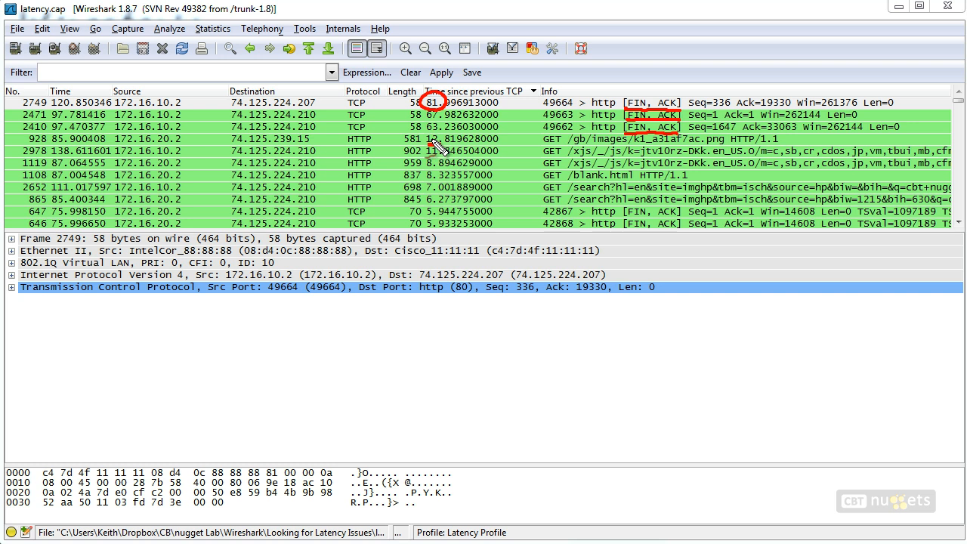
{"action": "left_click_drag", "start_coordinate": [155, 144], "coordinate": [179, 143]}
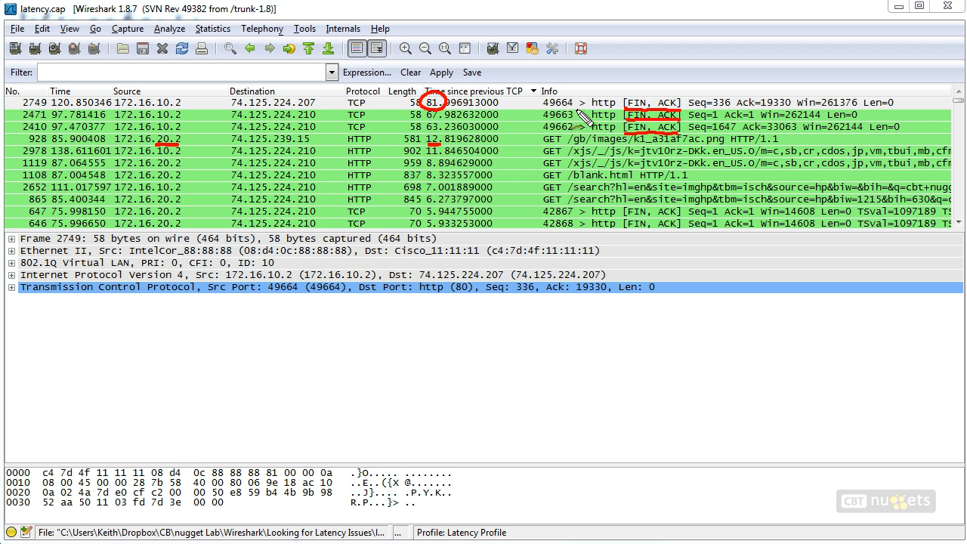
{"action": "left_click_drag", "start_coordinate": [543, 145], "coordinate": [557, 145]}
{"action": "left_click_drag", "start_coordinate": [633, 145], "coordinate": [722, 145]}
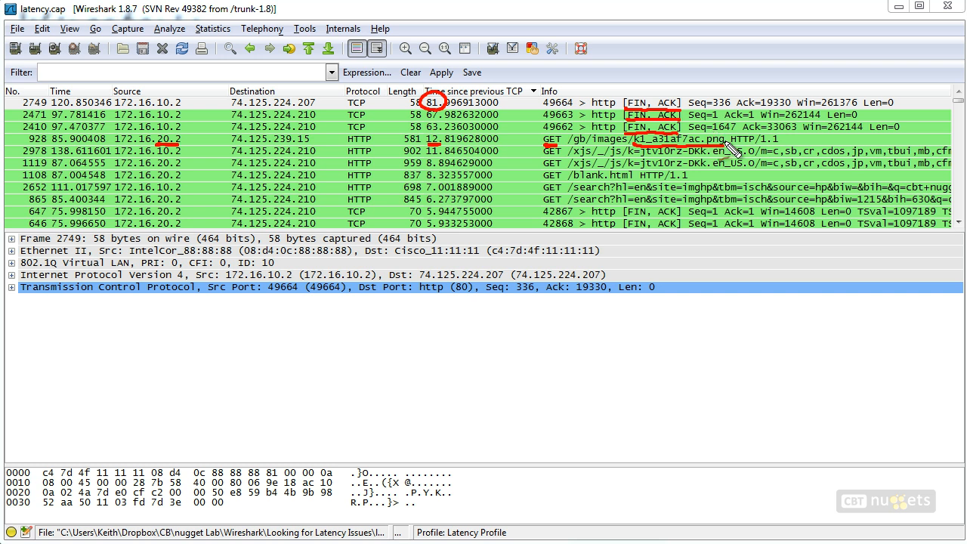
{"action": "key", "text": "Escape"}
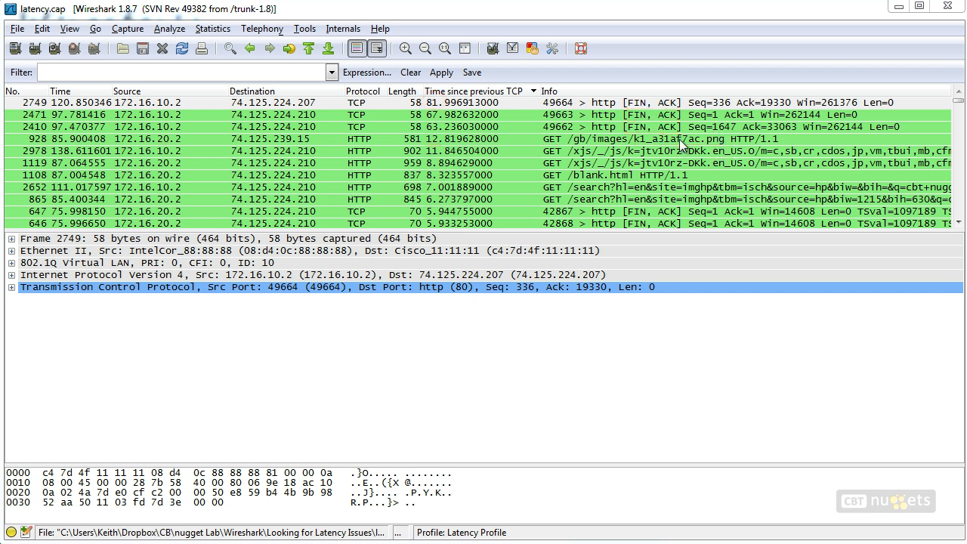
{"action": "left_click", "coordinate": [958, 222]}
{"action": "scroll", "coordinate": [960, 226], "scroll_direction": "down", "scroll_amount": 3}
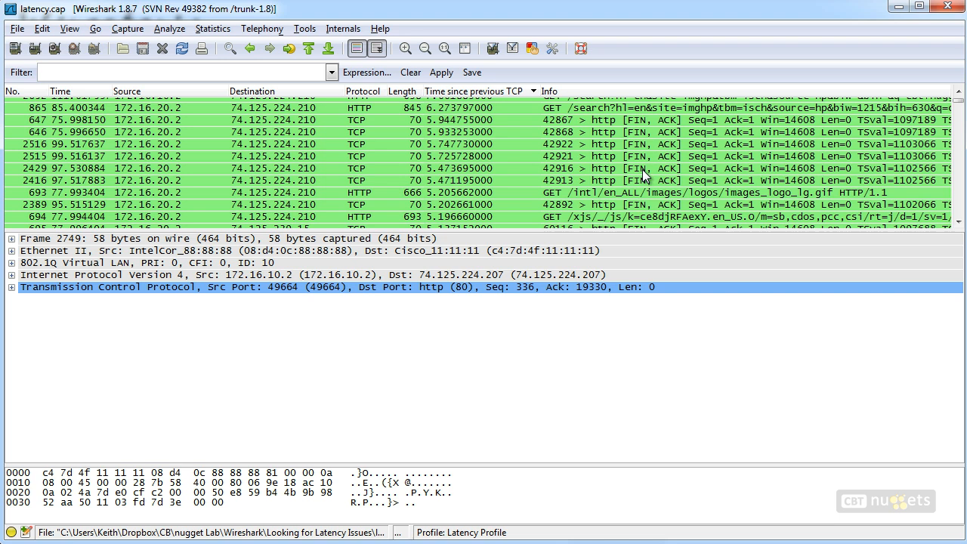
{"action": "scroll", "coordinate": [596, 155], "scroll_direction": "up", "scroll_amount": 3}
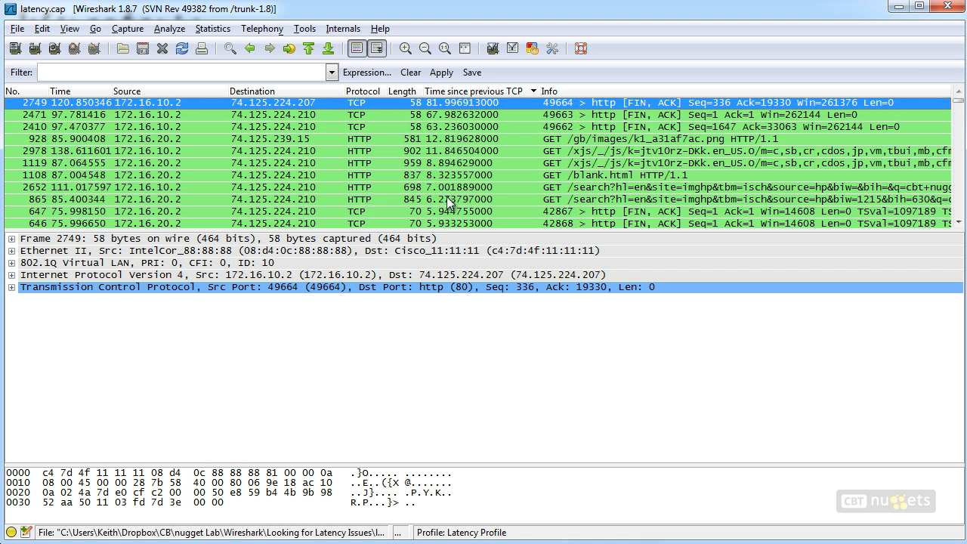
Select packet 376 among the short-delay packets and expand its Transmission Control Protocol details and Timestamps to inspect the time since the previous frame.
{"action": "left_click", "coordinate": [958, 208]}
{"action": "left_click_drag", "start_coordinate": [958, 101], "coordinate": [959, 207]}
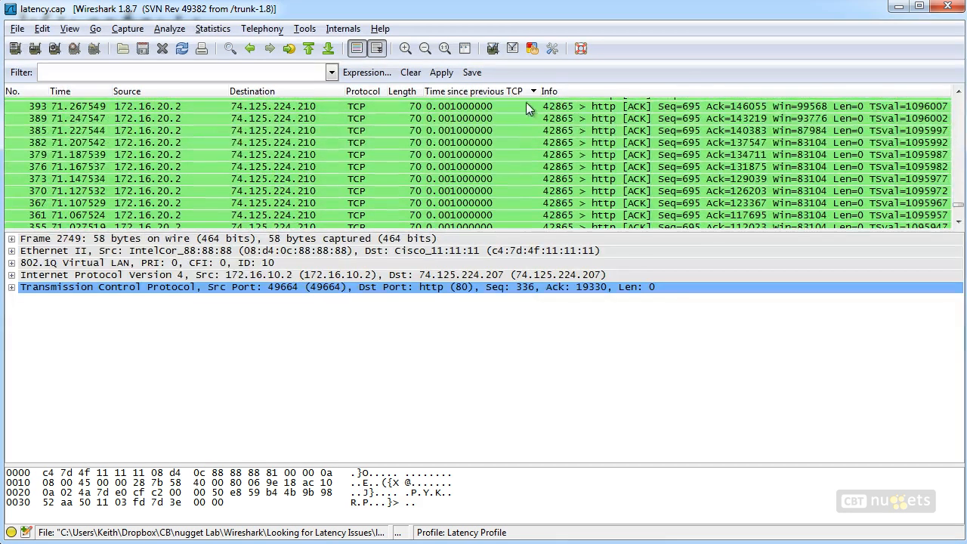
{"action": "left_click", "coordinate": [457, 172]}
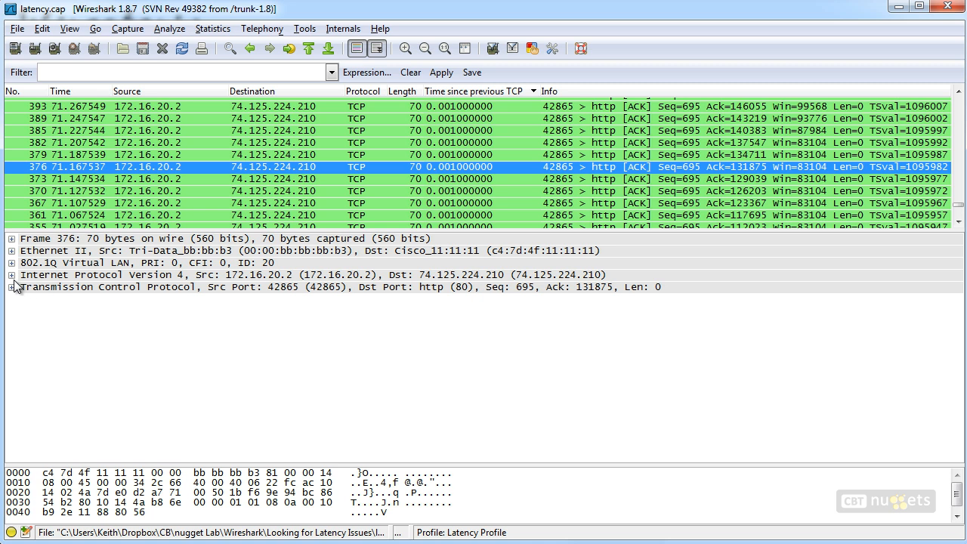
{"action": "left_click", "coordinate": [11, 287]}
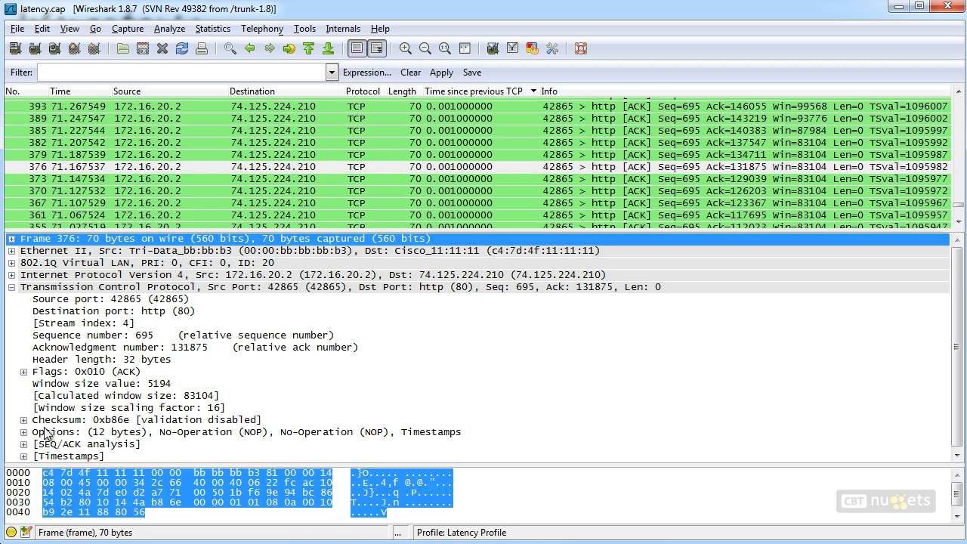
{"action": "left_click", "coordinate": [23, 456]}
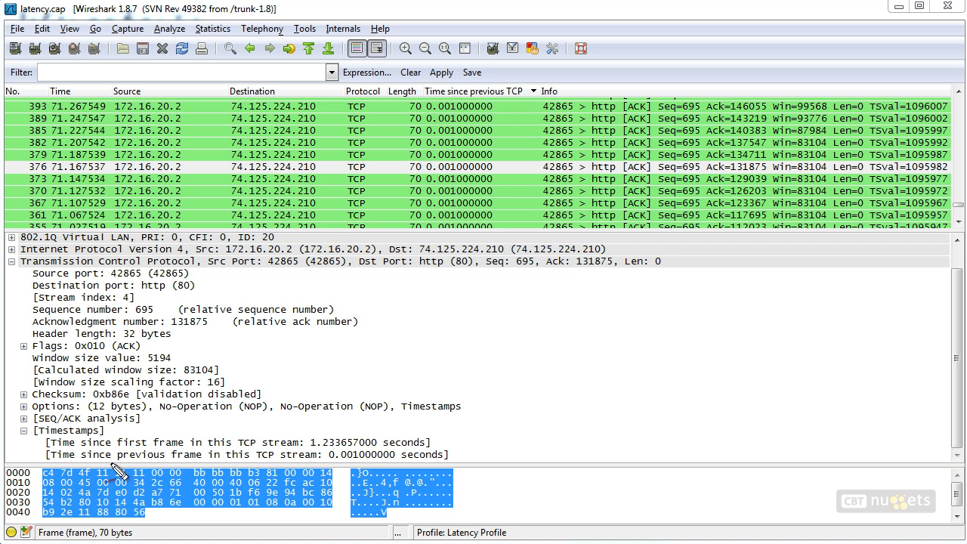
{"action": "left_click_drag", "start_coordinate": [479, 442], "coordinate": [456, 453]}
{"action": "left_click_drag", "start_coordinate": [355, 476], "coordinate": [344, 480]}
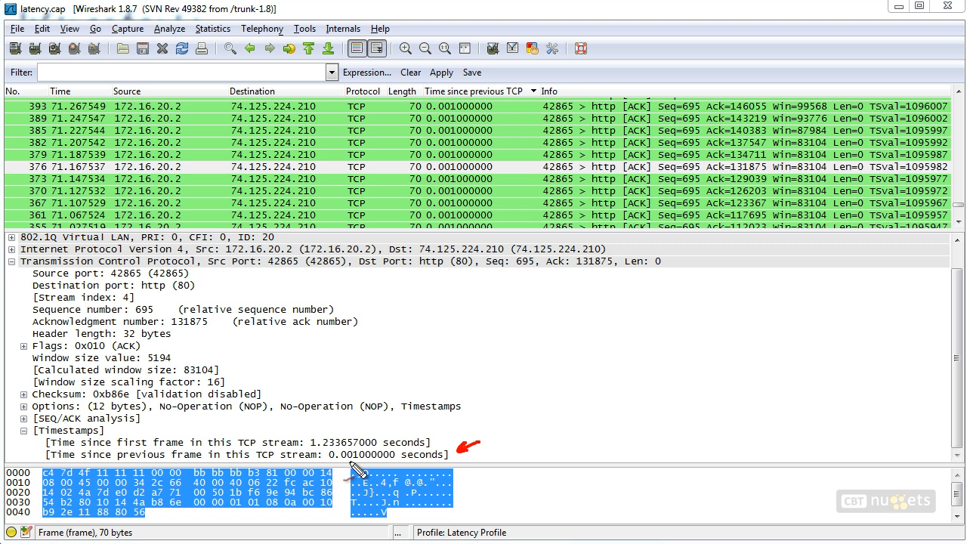
{"action": "key", "text": "Escape"}
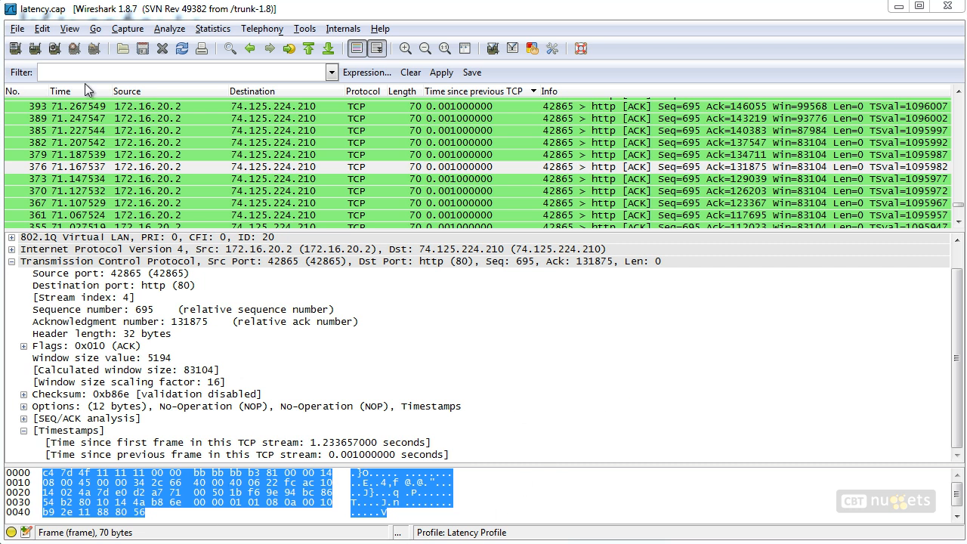
Hide the Packet Bytes pane.
{"action": "left_click", "coordinate": [70, 30]}
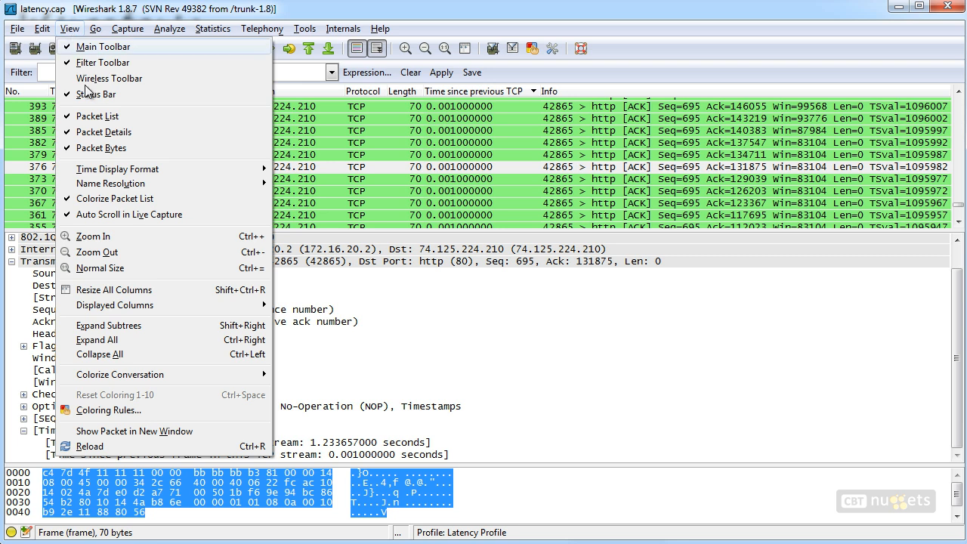
{"action": "left_click", "coordinate": [89, 148]}
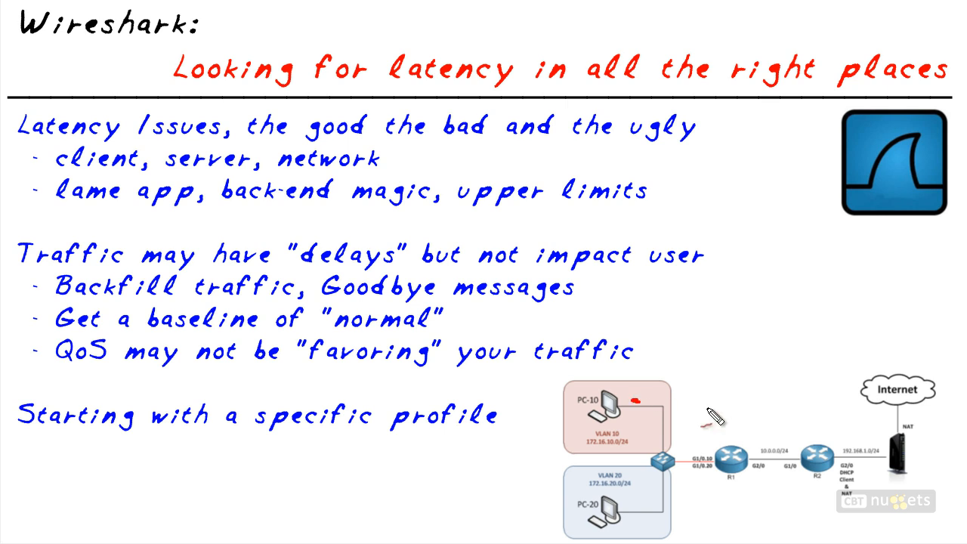
{"action": "left_click_drag", "start_coordinate": [633, 401], "coordinate": [812, 425]}
{"action": "mouse_move", "coordinate": [861, 376]}
{"action": "left_mouse_down"}
{"action": "mouse_move", "coordinate": [715, 366]}
{"action": "mouse_move", "coordinate": [761, 381]}
{"action": "left_mouse_up"}
{"action": "left_click_drag", "start_coordinate": [538, 441], "coordinate": [582, 412]}
{"action": "left_click_drag", "start_coordinate": [550, 413], "coordinate": [568, 435]}
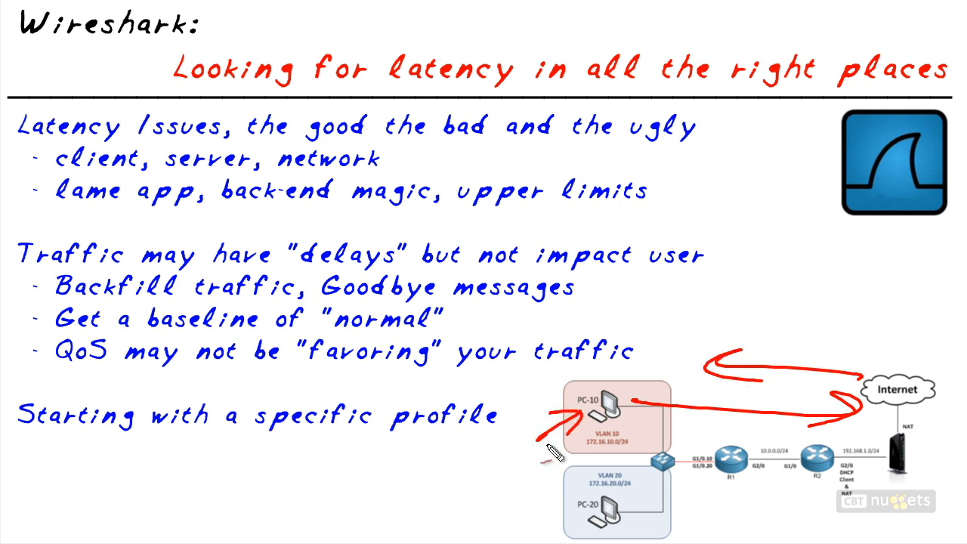